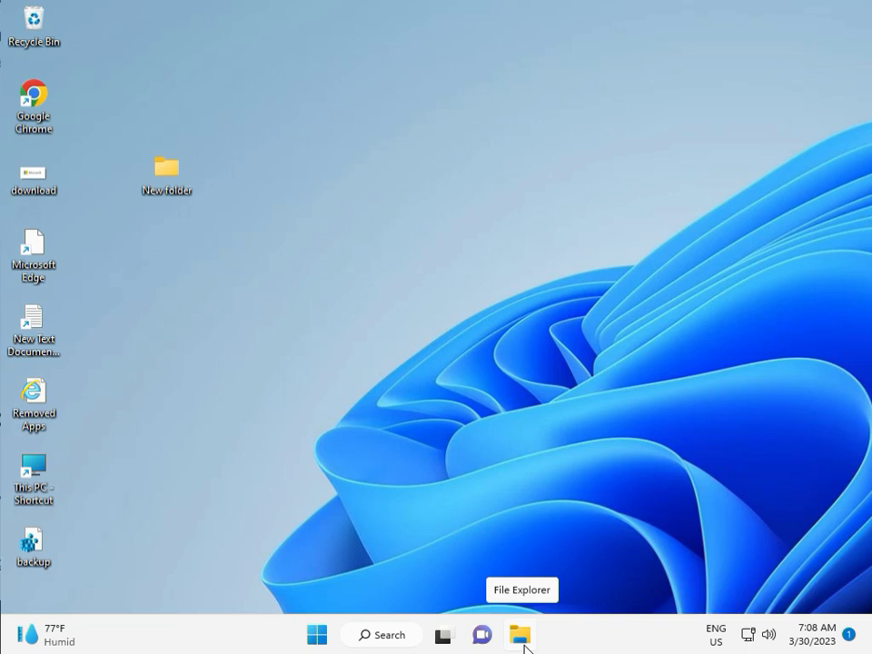
Open Settings and go to System > Troubleshoot > Other troubleshooters.
click(317, 635)
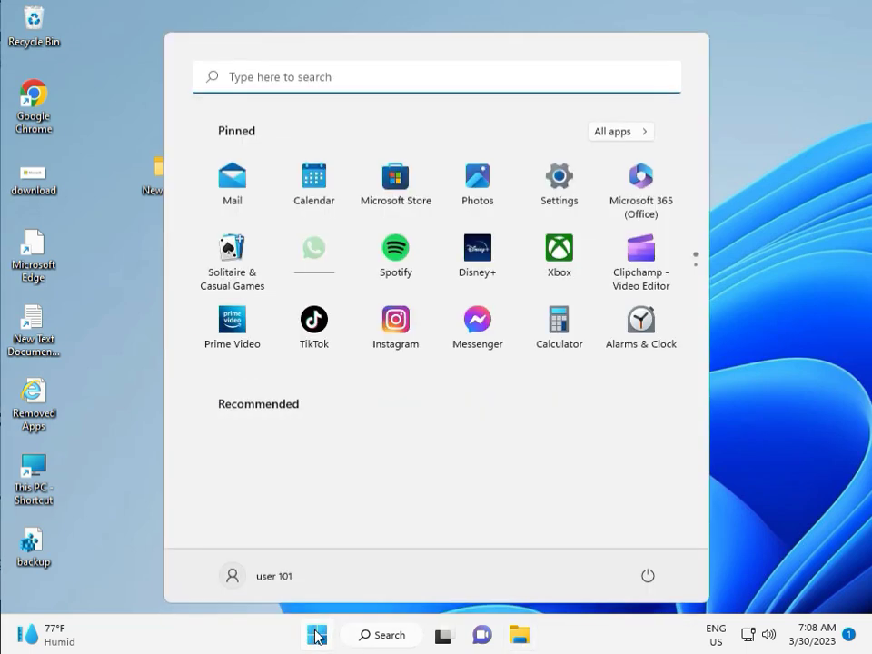
click(568, 182)
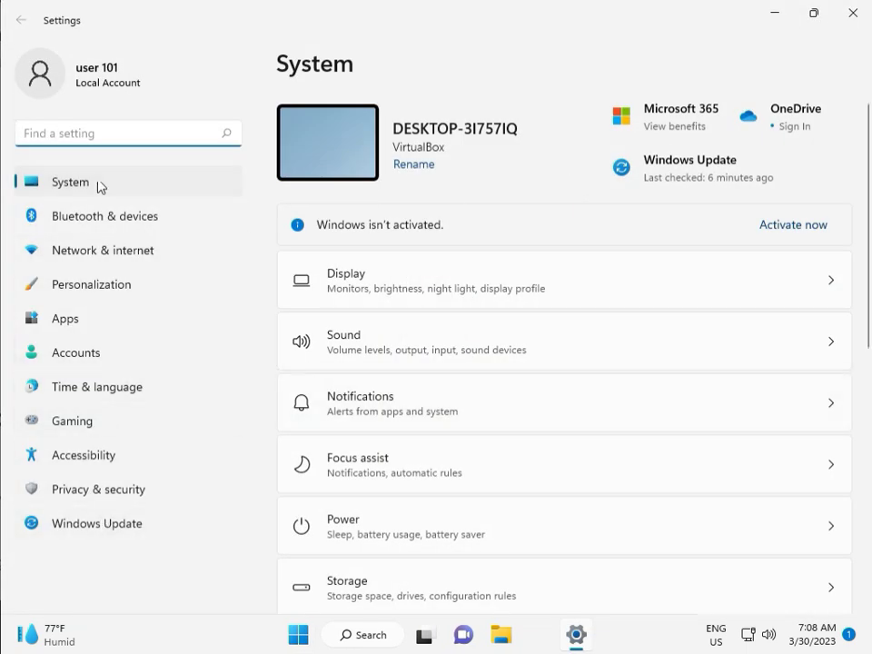
scroll(433, 461, down, 3)
scroll(438, 490, down, 1)
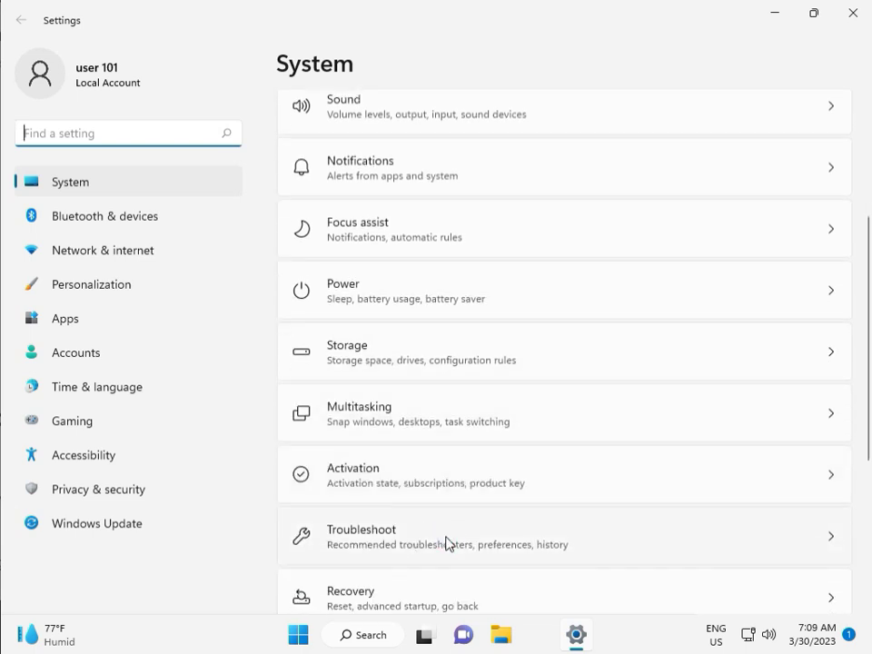
click(445, 542)
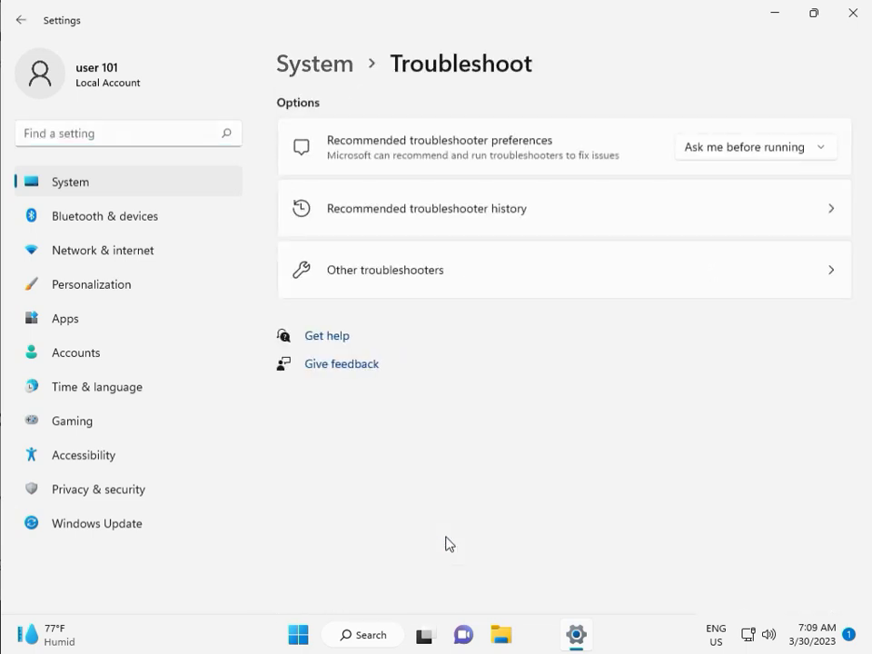
click(377, 281)
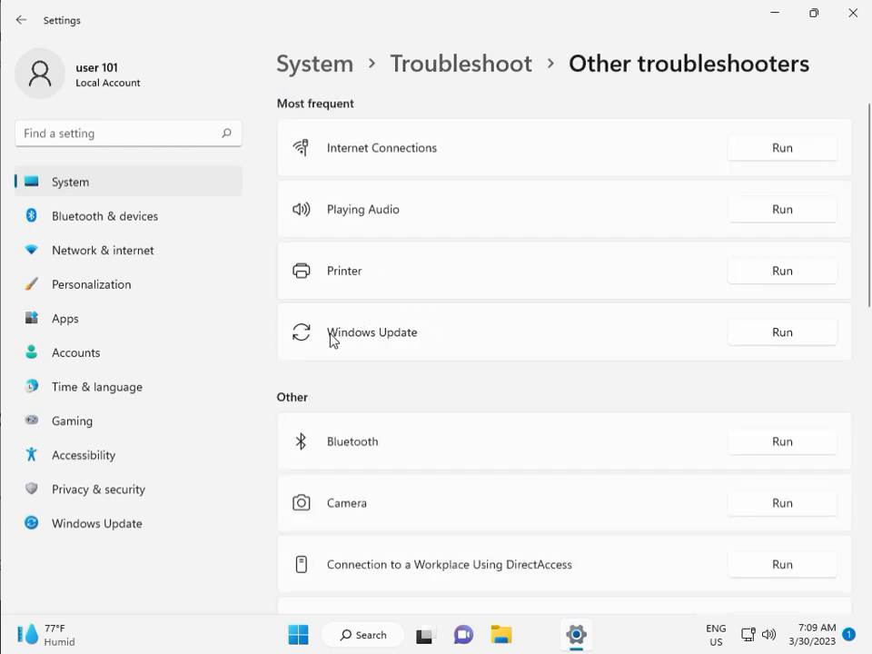
Run the Windows Update troubleshooter to completion, then close it and Settings.
click(777, 335)
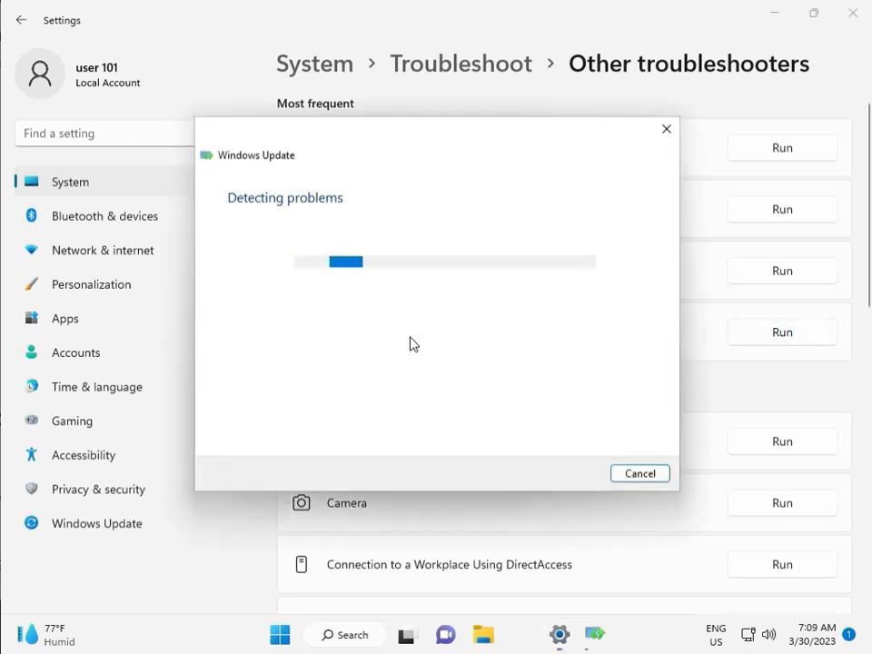
drag(412, 143, 295, 103)
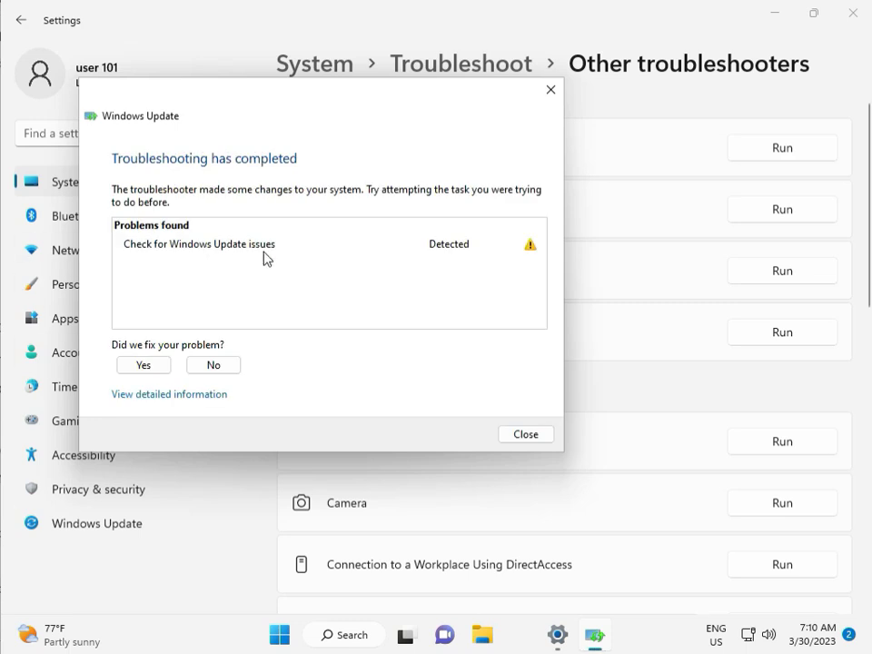
click(526, 436)
click(862, 27)
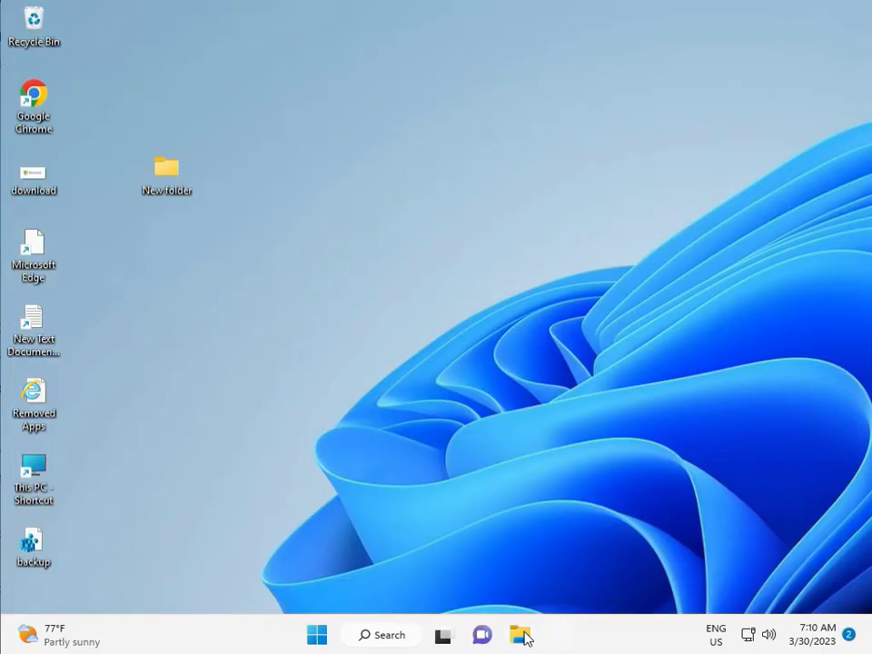
Open File Explorer and browse to the Windows folder on Local Disk (C:).
click(523, 636)
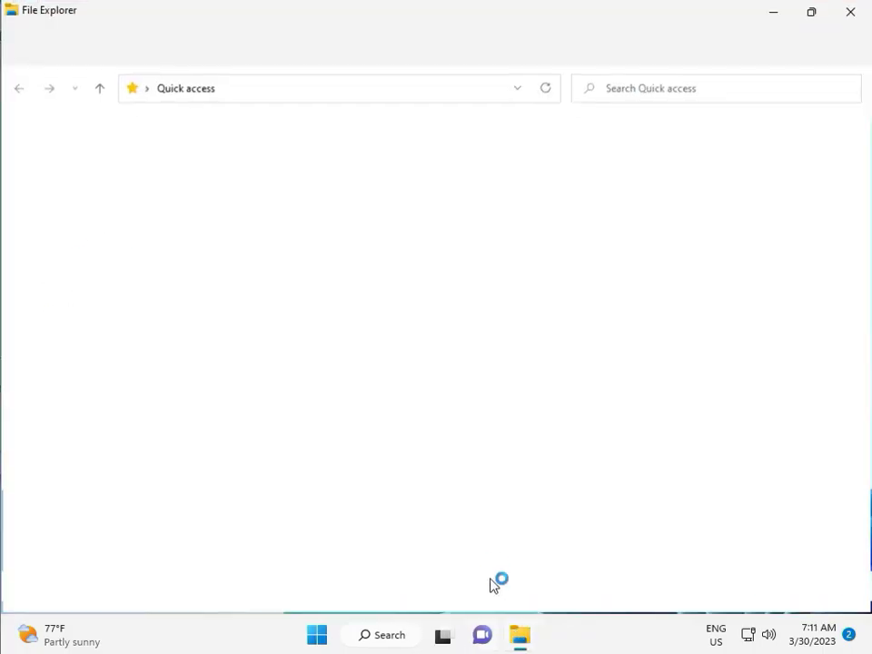
click(92, 319)
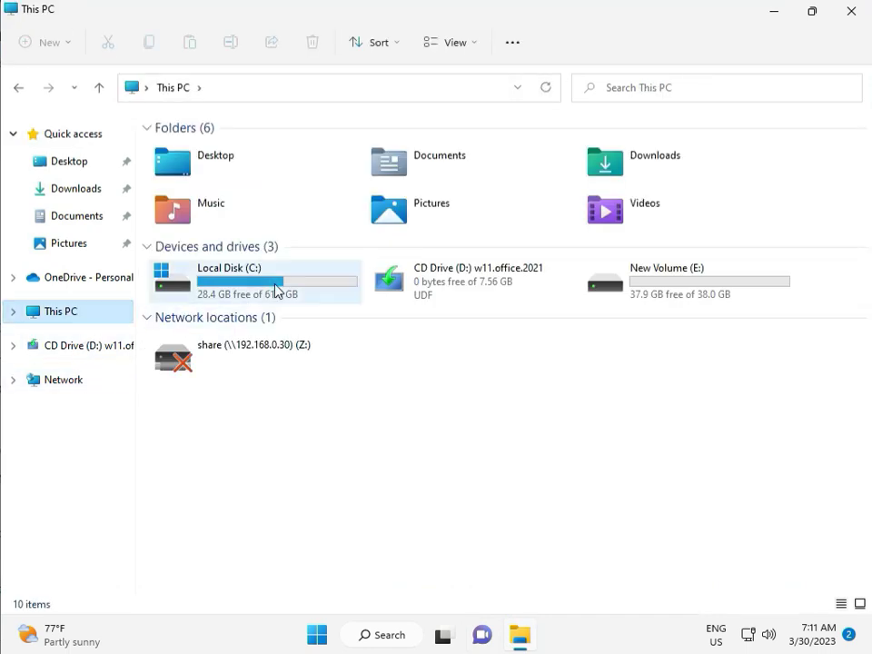
double_click(276, 282)
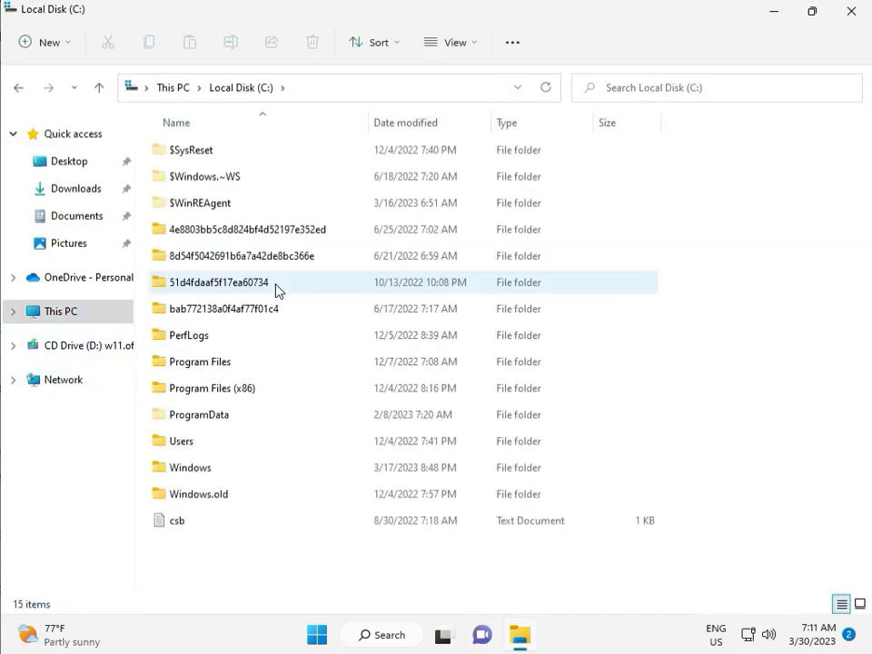
click(225, 469)
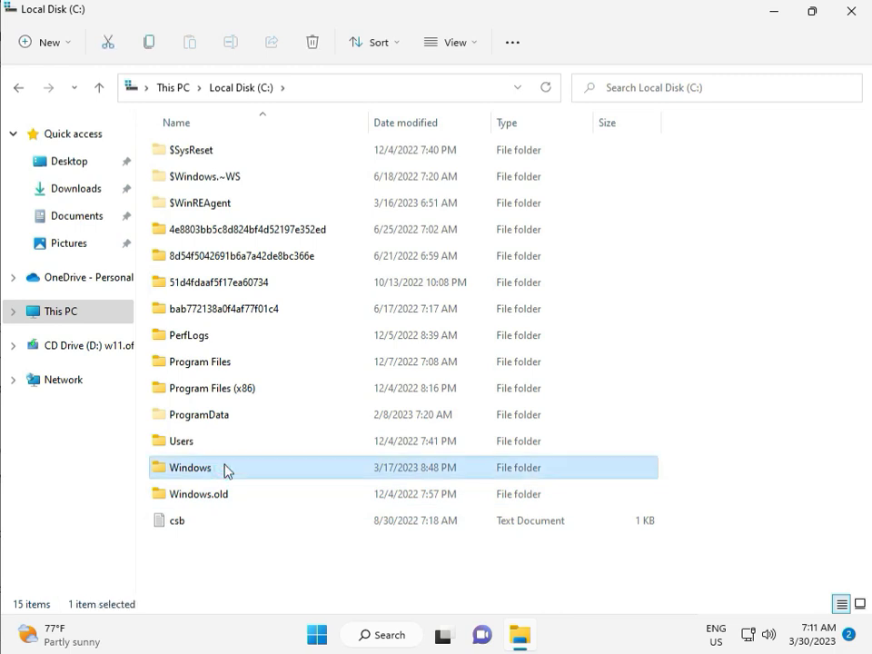
double_click(226, 469)
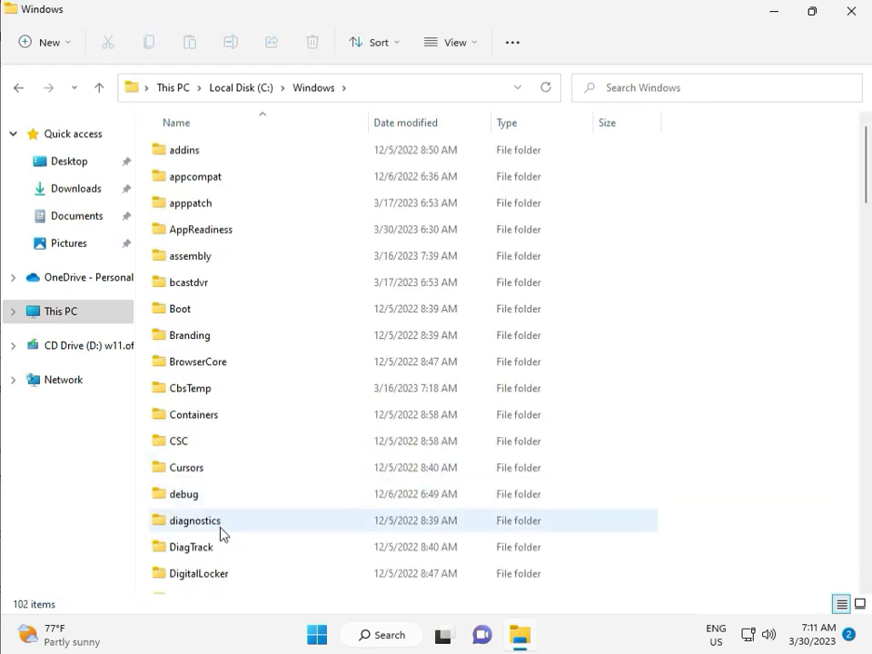
Open the SoftwareDistribution folder inside C:\Windows.
scroll(318, 518, down, 4)
scroll(316, 514, down, 4)
scroll(316, 519, down, 3)
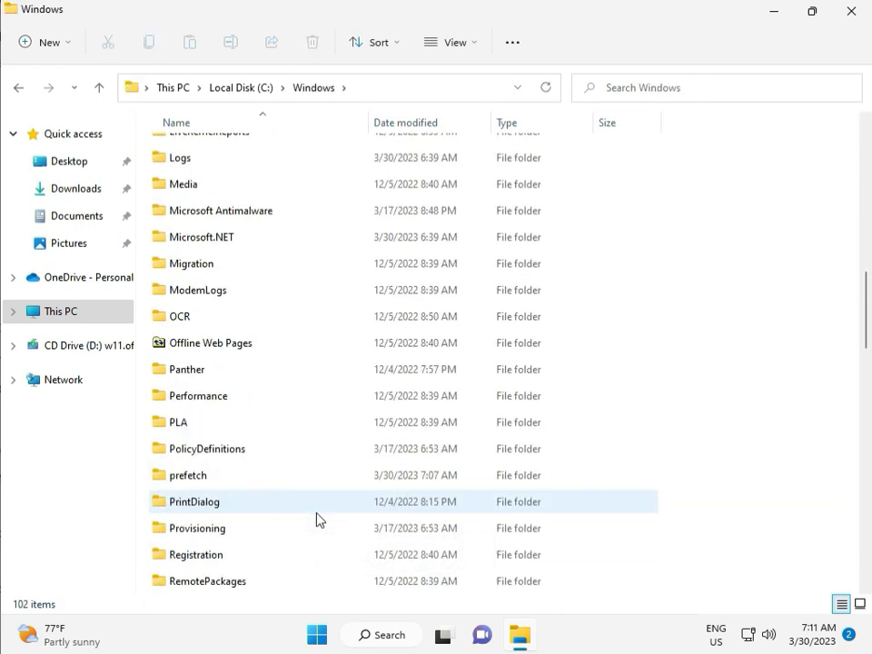
scroll(317, 519, down, 4)
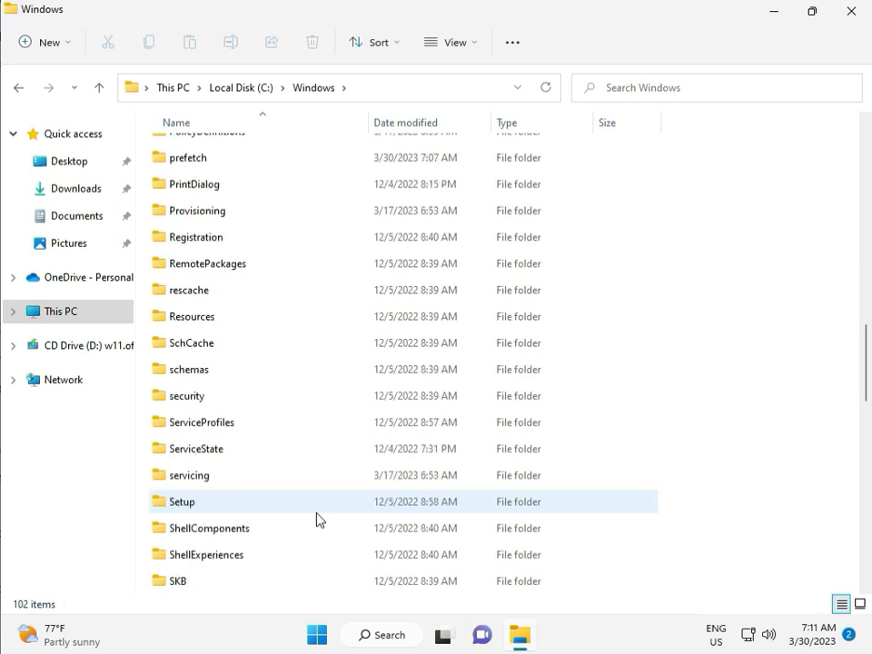
scroll(314, 516, down, 1)
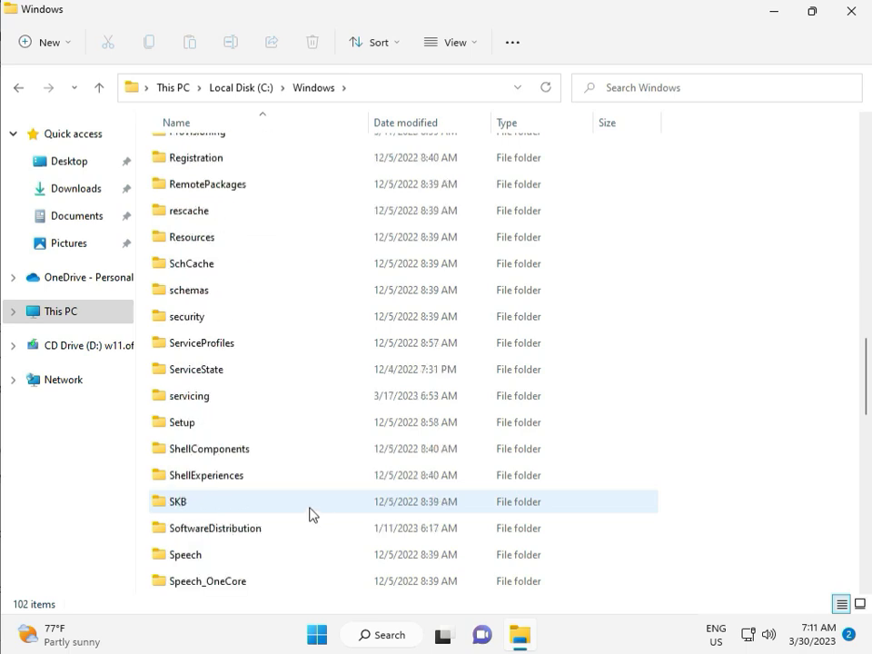
scroll(313, 516, down, 1)
click(238, 452)
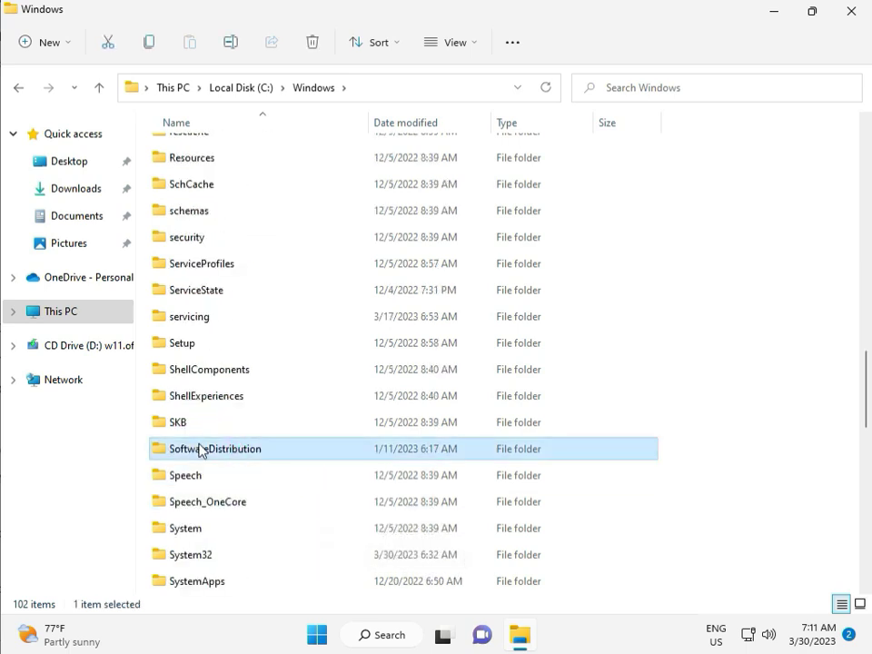
double_click(225, 450)
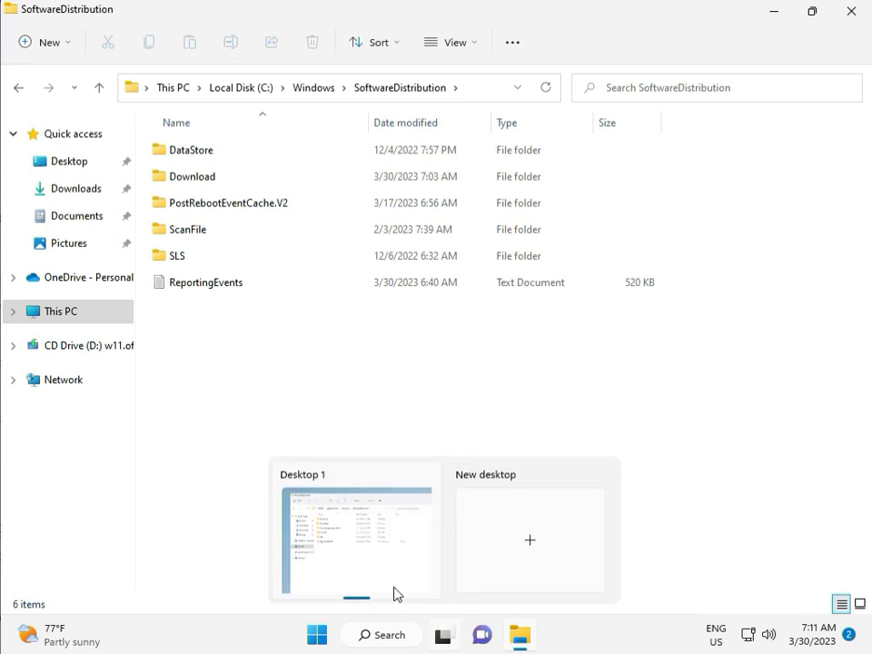
Delete all 12 items in SoftwareDistribution\Download with admin approval, then close File Explorer.
double_click(221, 179)
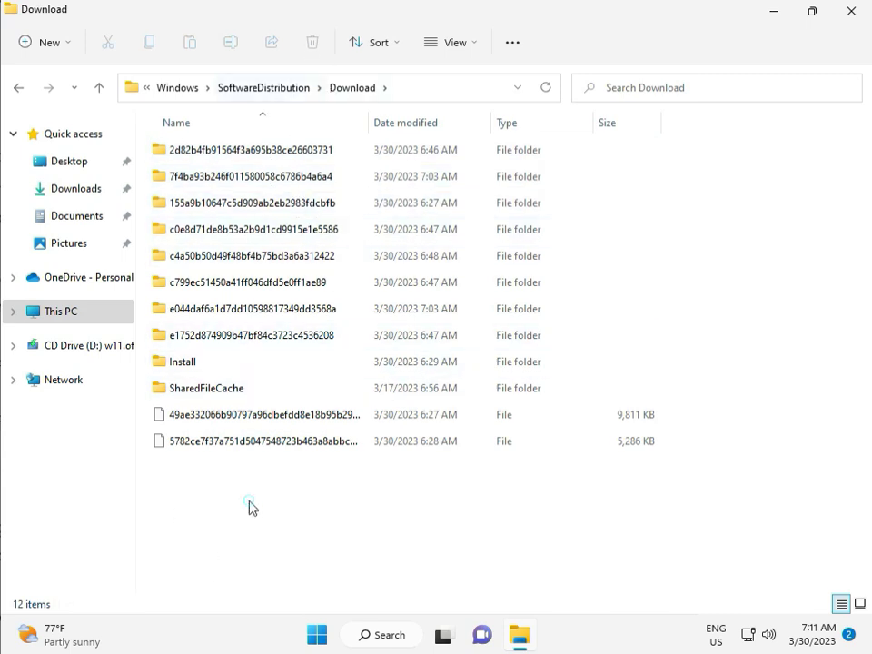
drag(249, 500, 259, 159)
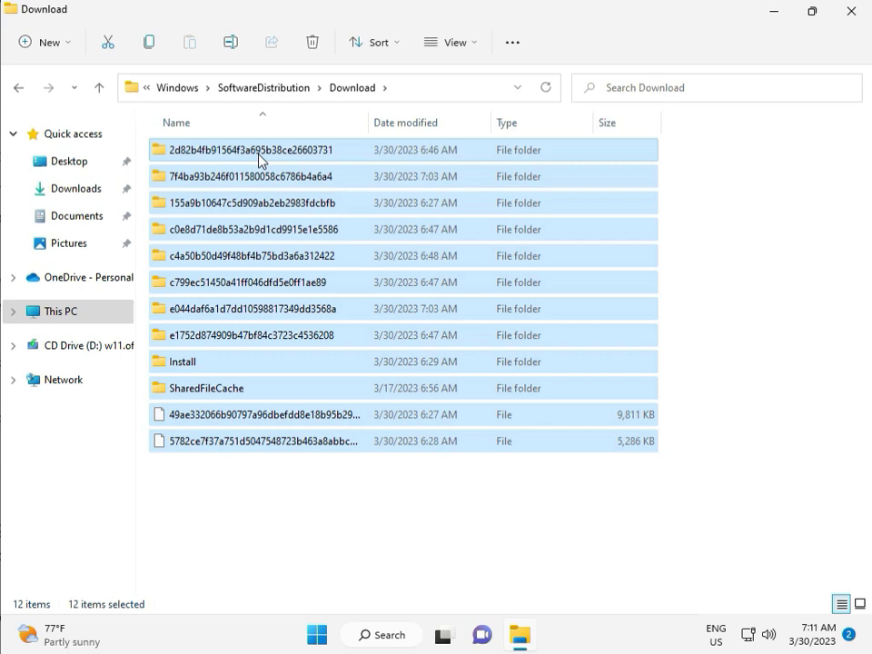
key(Delete)
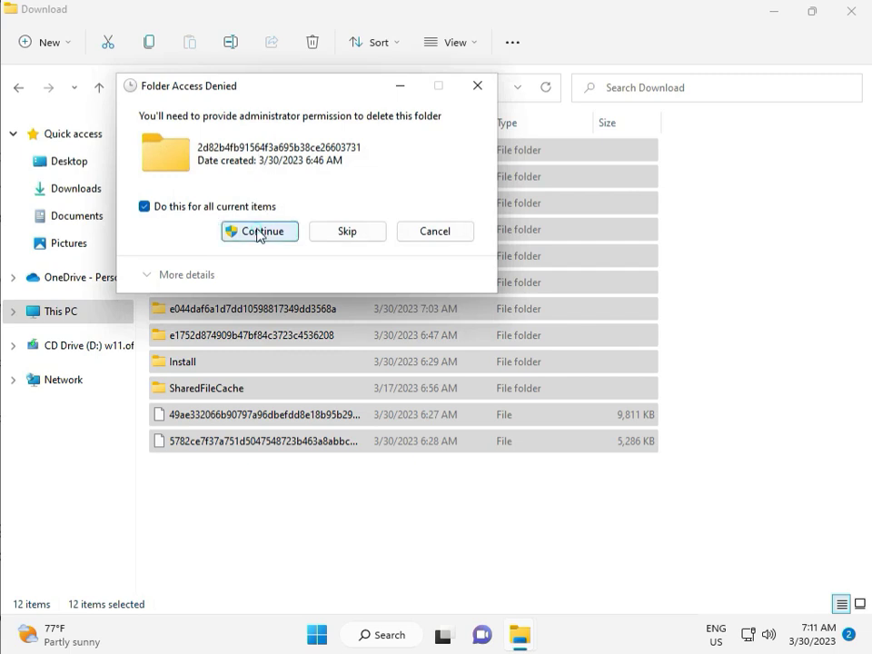
click(259, 231)
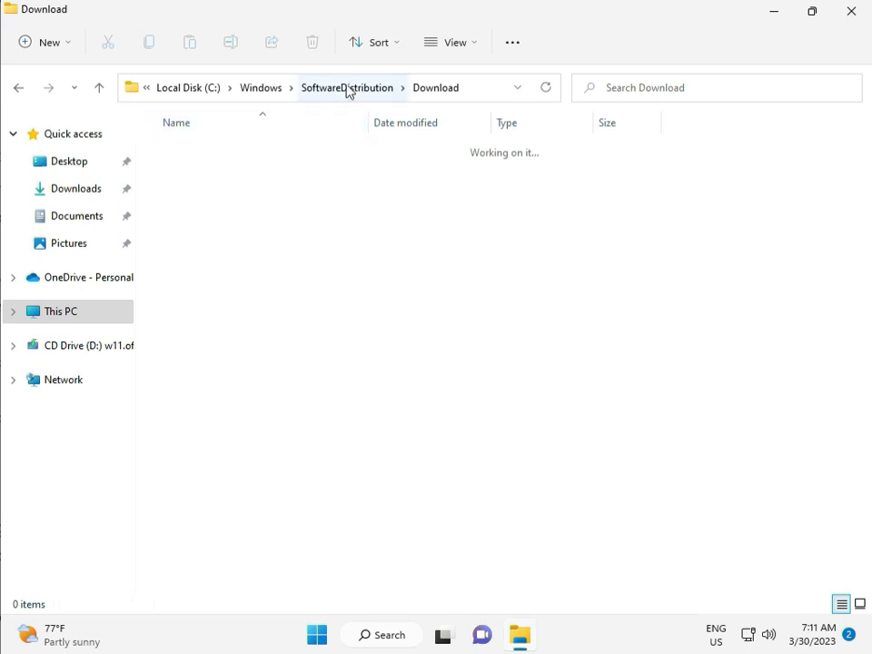
click(349, 89)
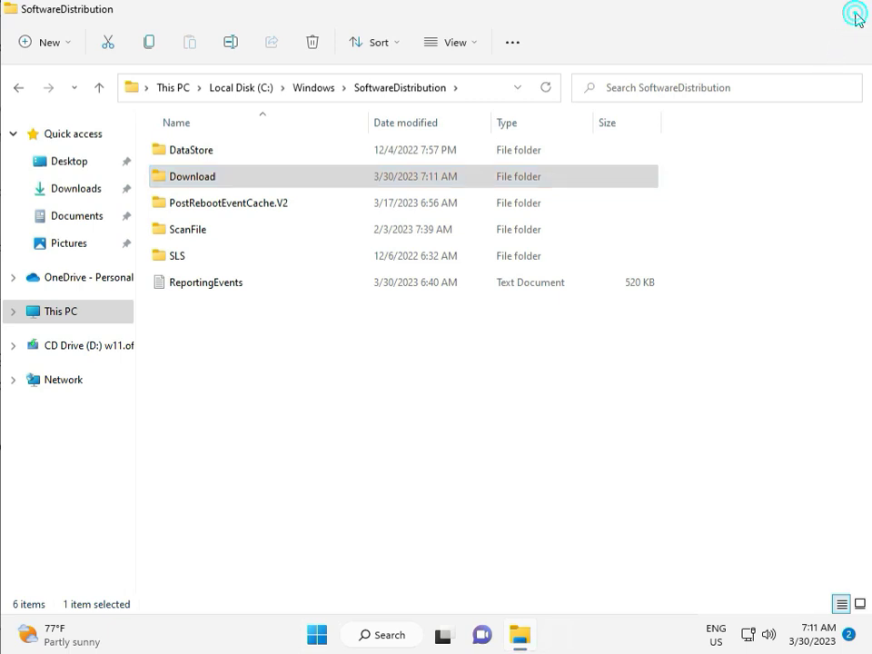
click(851, 11)
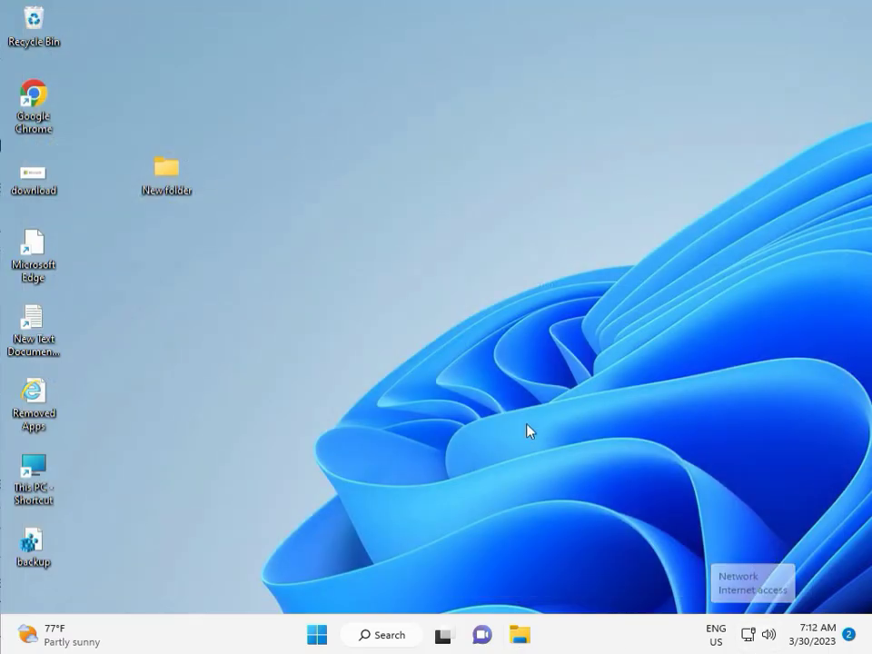
Open the Services console and restart the Windows Update service.
click(501, 365)
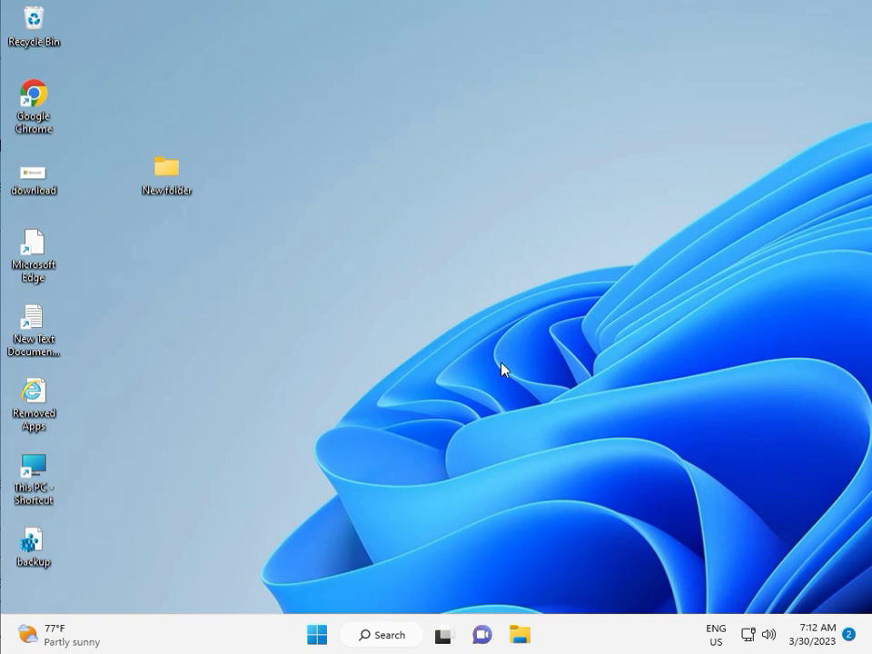
key(super+r)
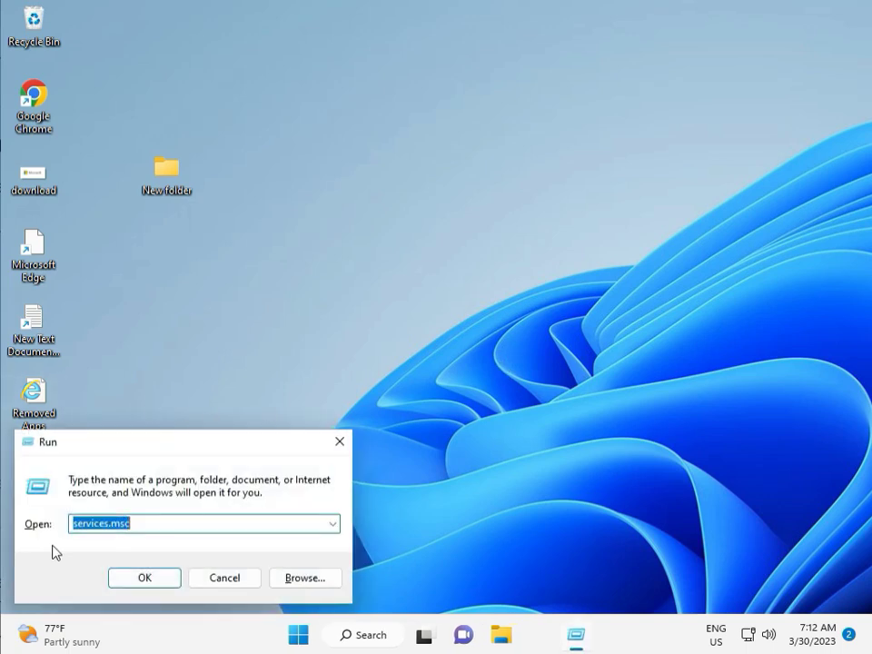
click(141, 578)
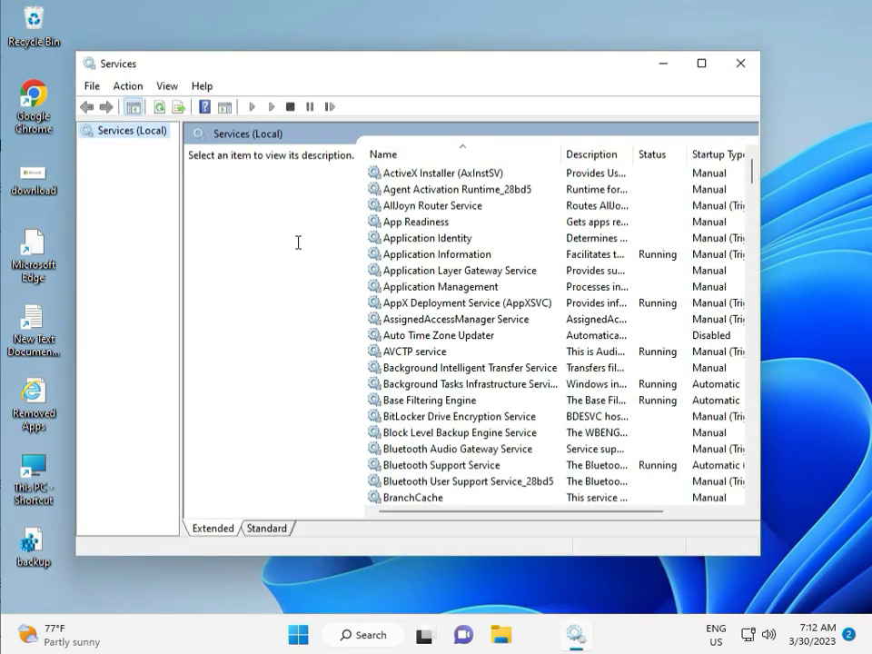
click(482, 271)
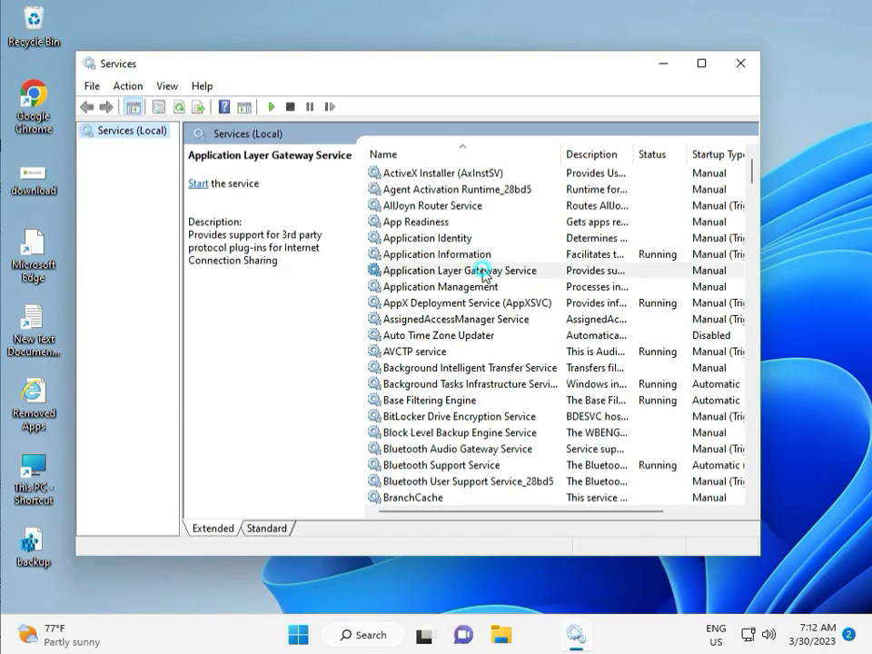
key(w)
scroll(449, 376, down, 3)
scroll(449, 456, down, 2)
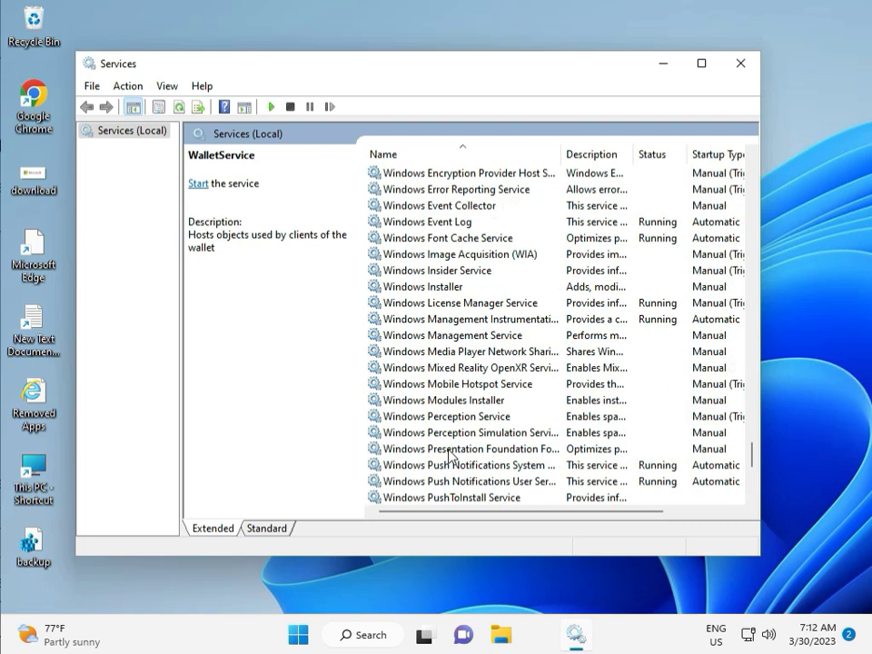
scroll(449, 456, down, 5)
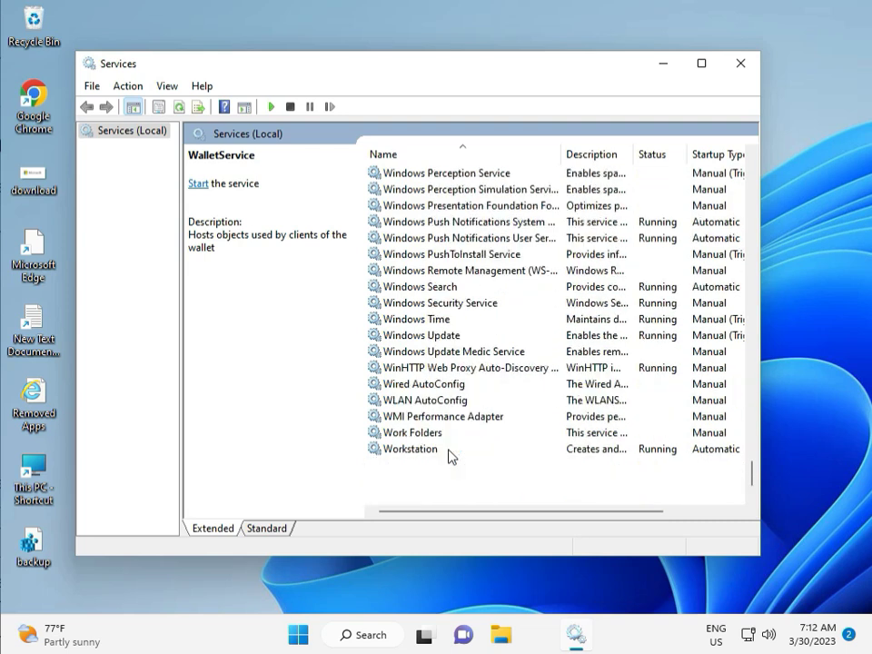
click(453, 335)
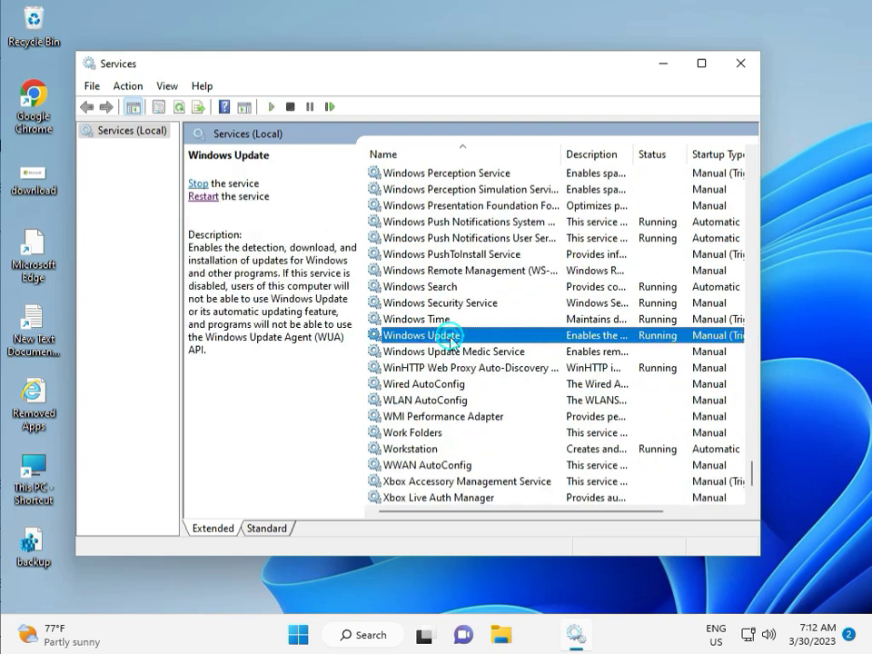
click(197, 183)
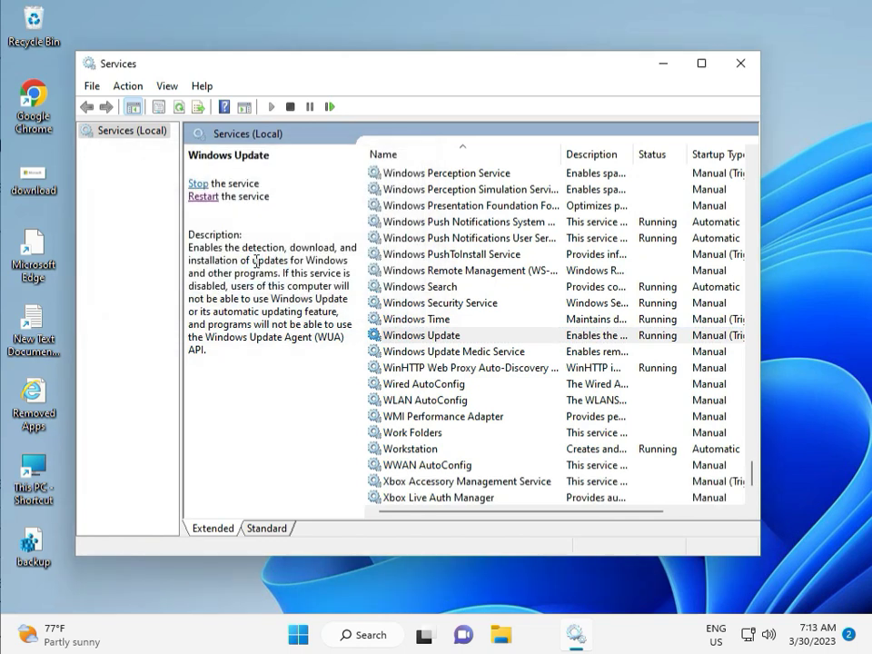
Set Windows Update's startup type to Automatic, apply it, and close Services.
double_click(443, 336)
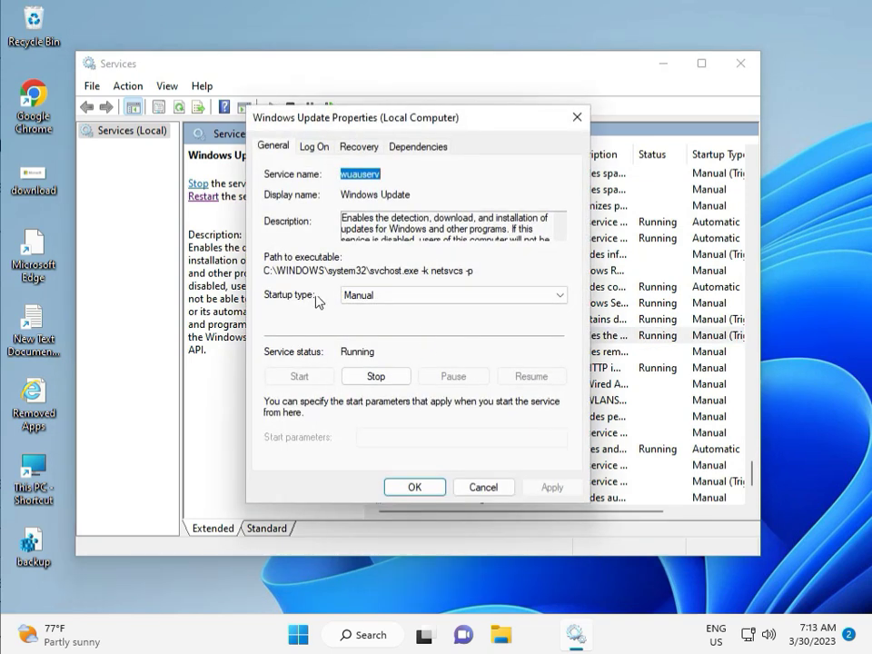
click(368, 295)
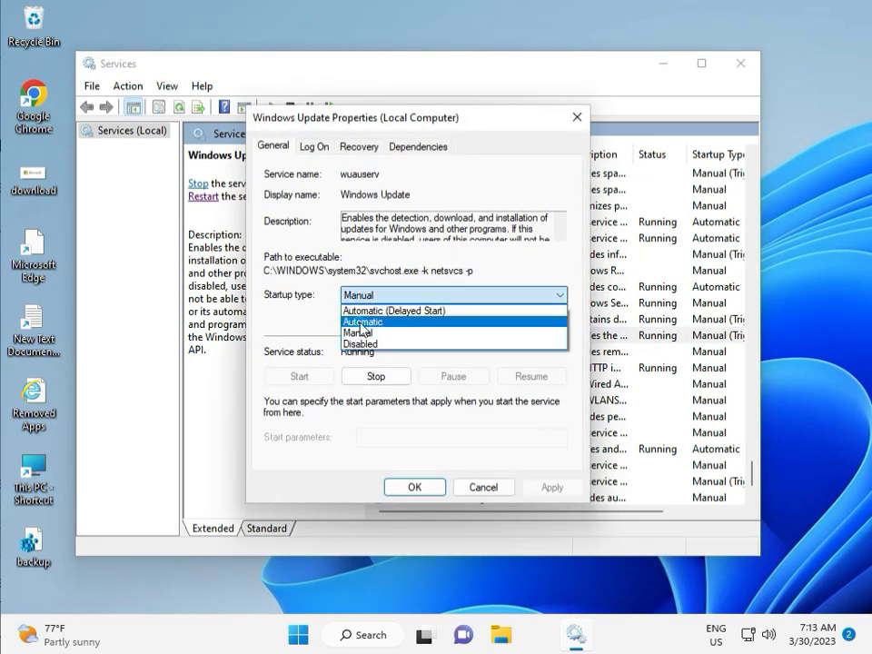
click(360, 323)
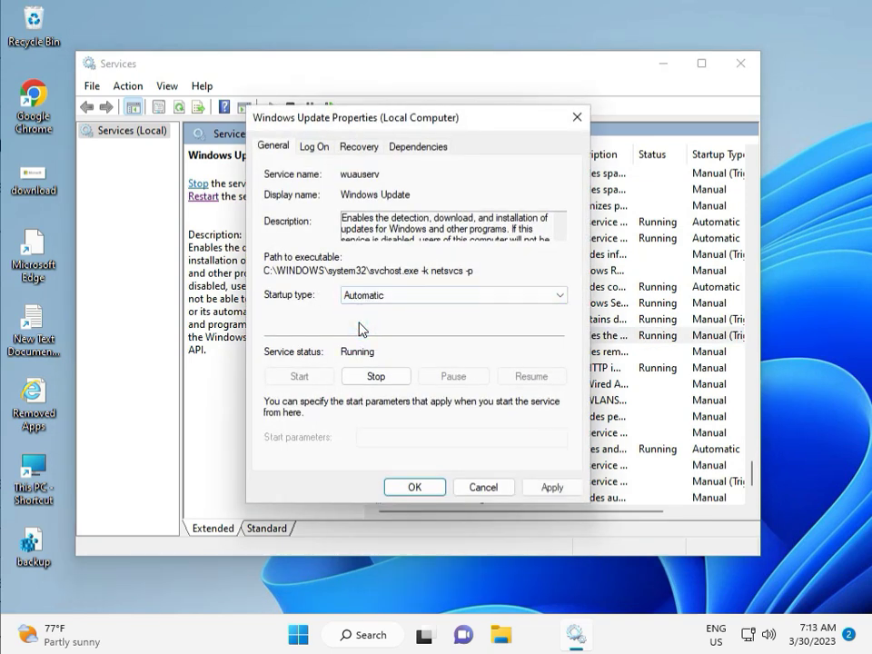
click(554, 489)
click(411, 488)
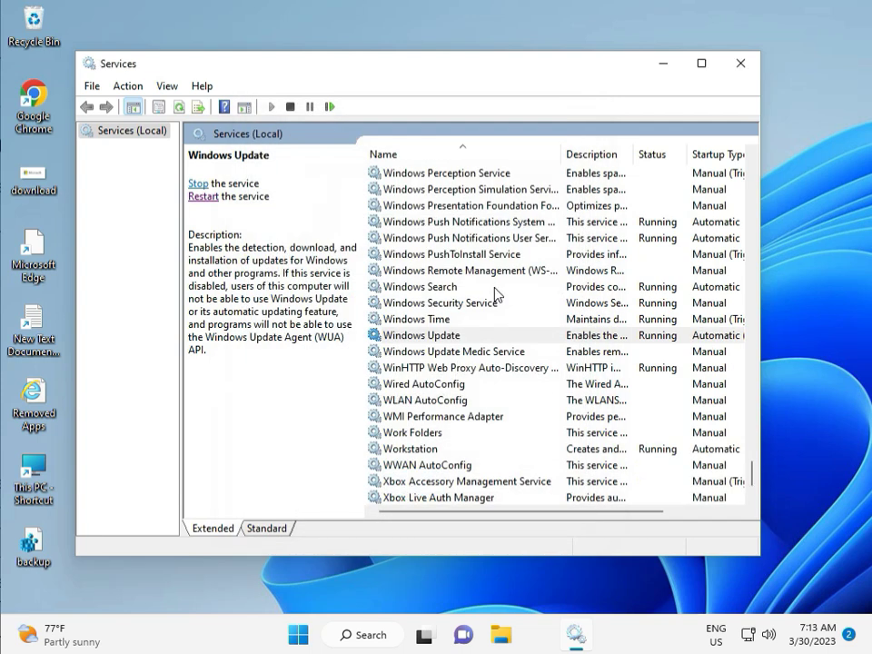
click(742, 65)
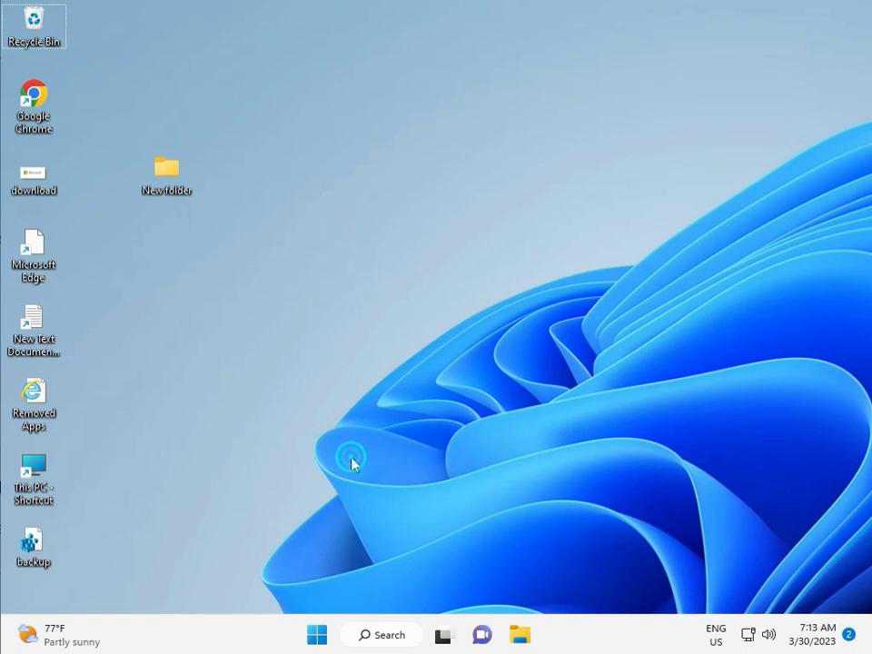
key(super+r)
text(r)
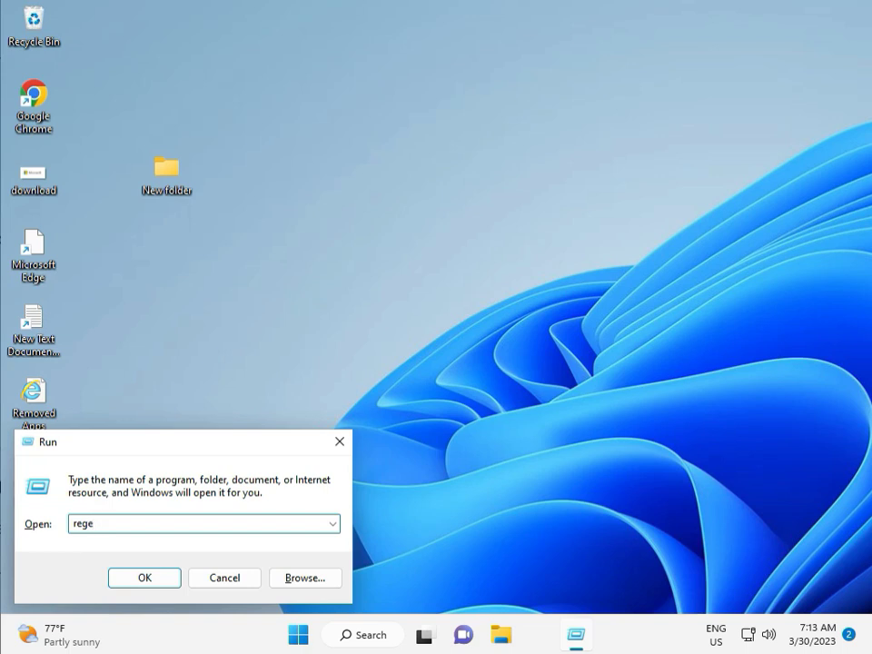
text(t)
key(Return)
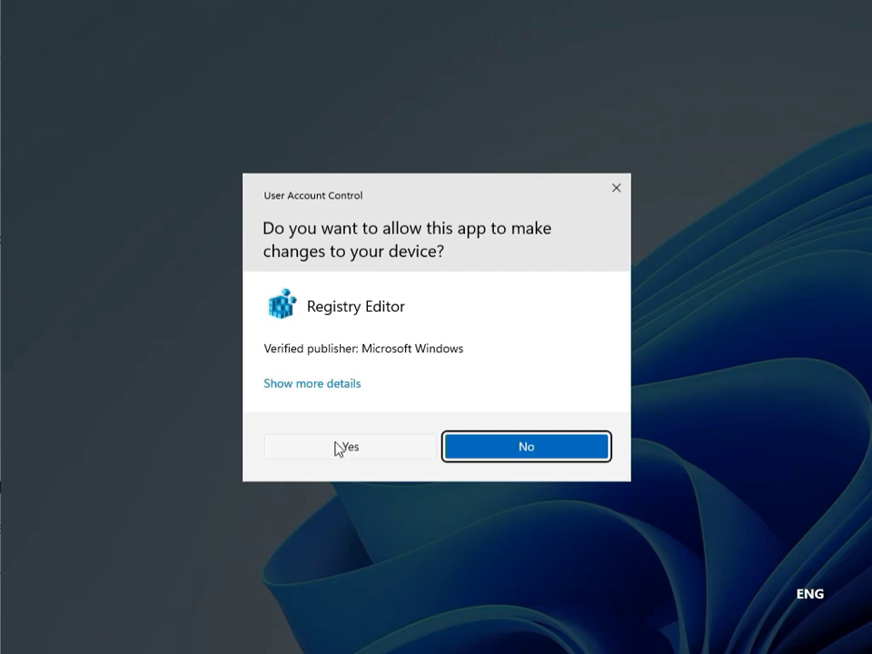
click(340, 448)
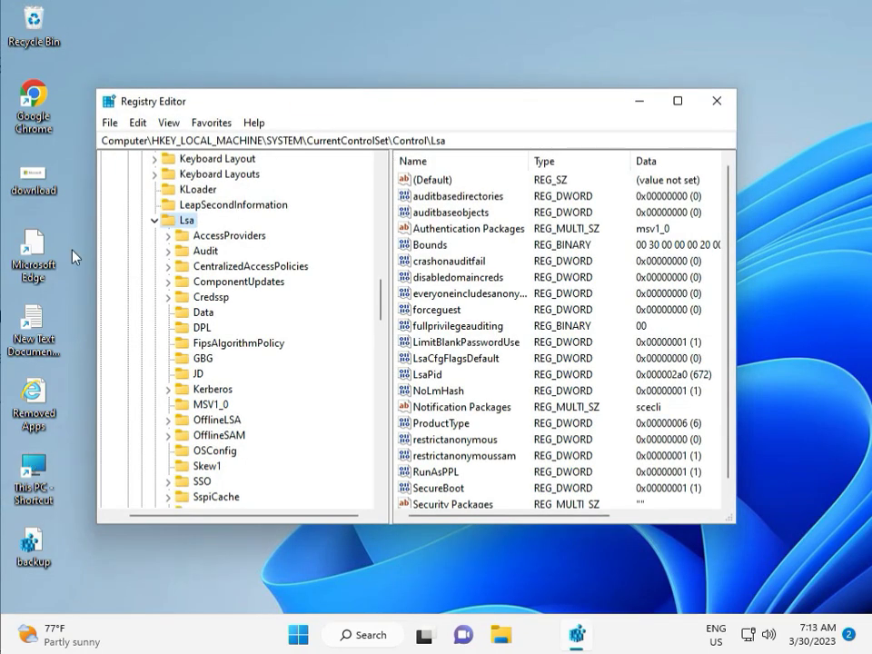
click(155, 220)
scroll(155, 227, up, 5)
scroll(156, 236, up, 15)
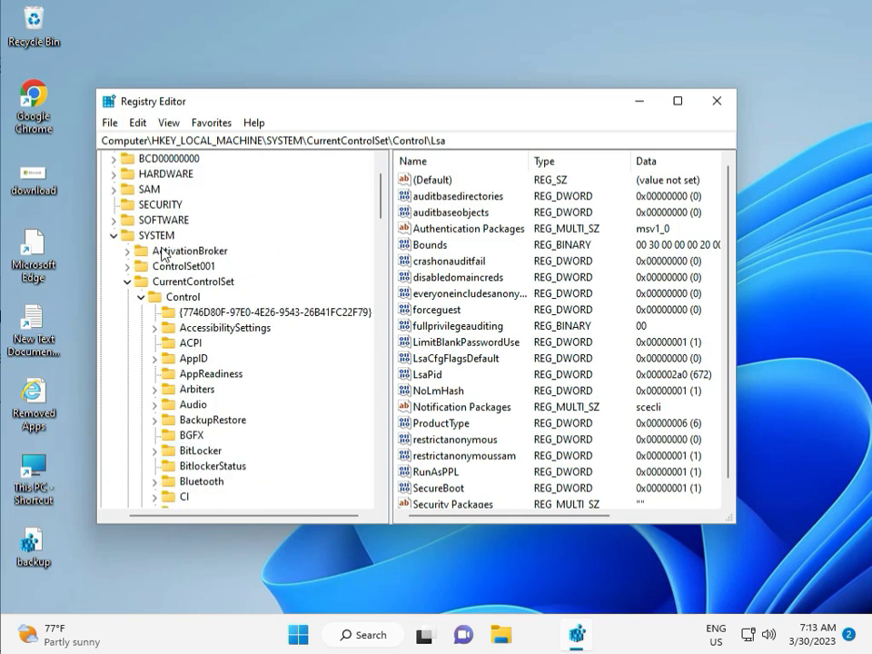
scroll(159, 255, up, 1)
click(113, 297)
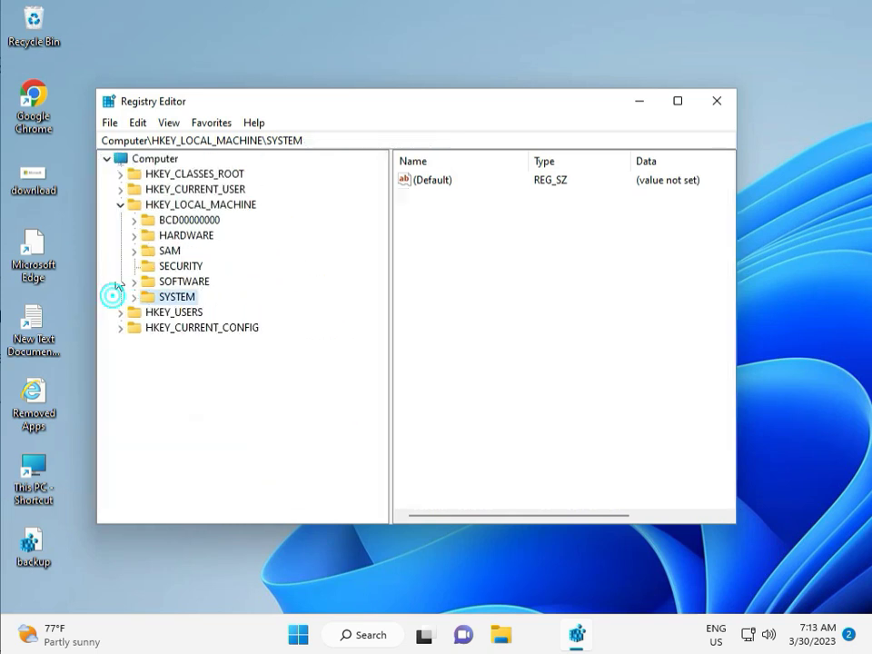
click(121, 204)
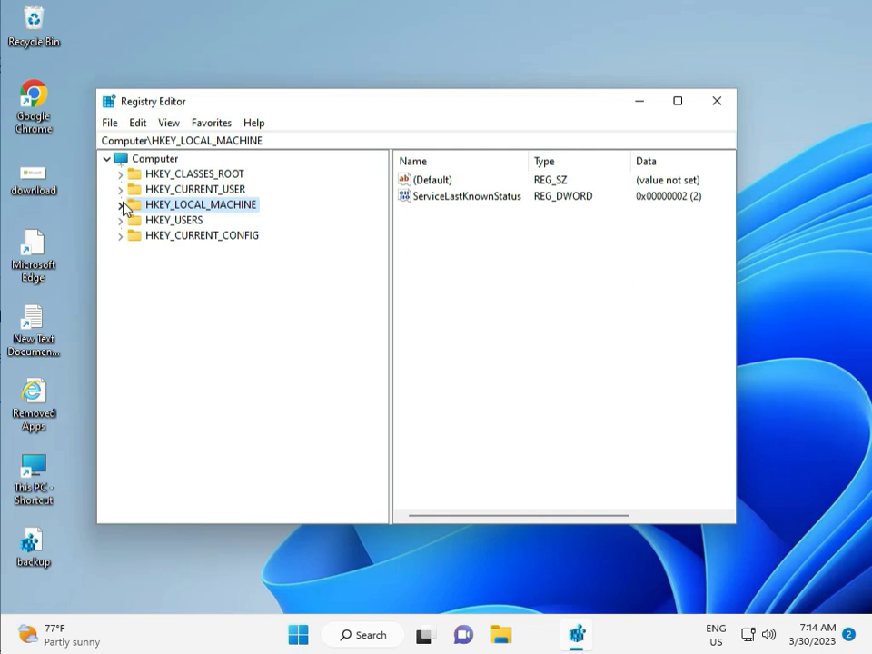
click(122, 205)
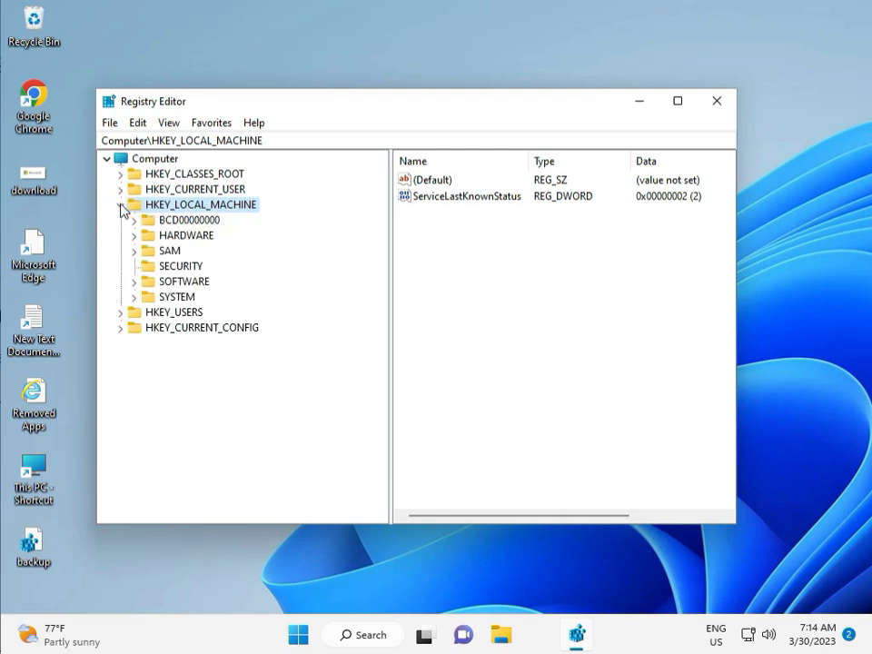
click(135, 281)
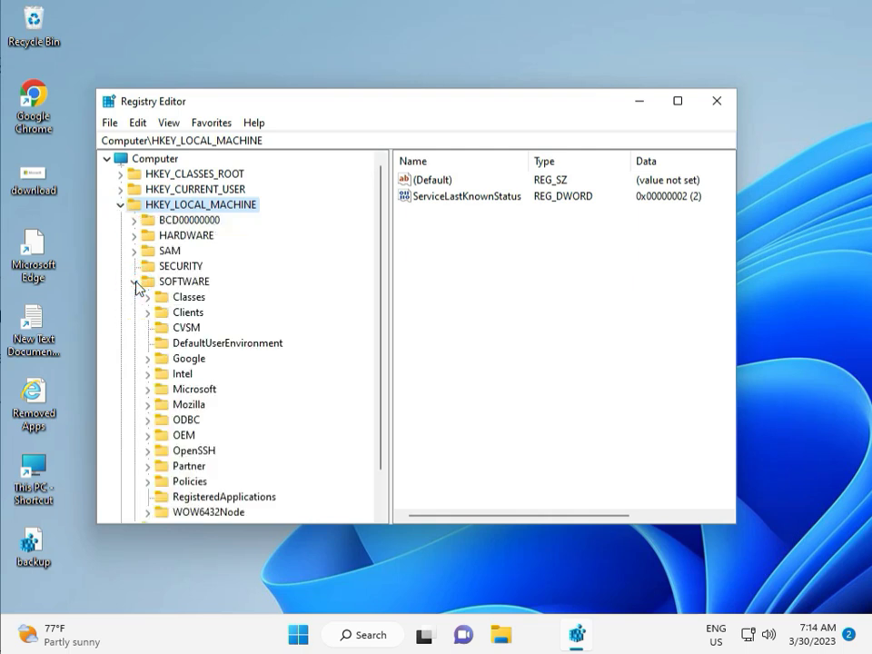
scroll(176, 360, down, 1)
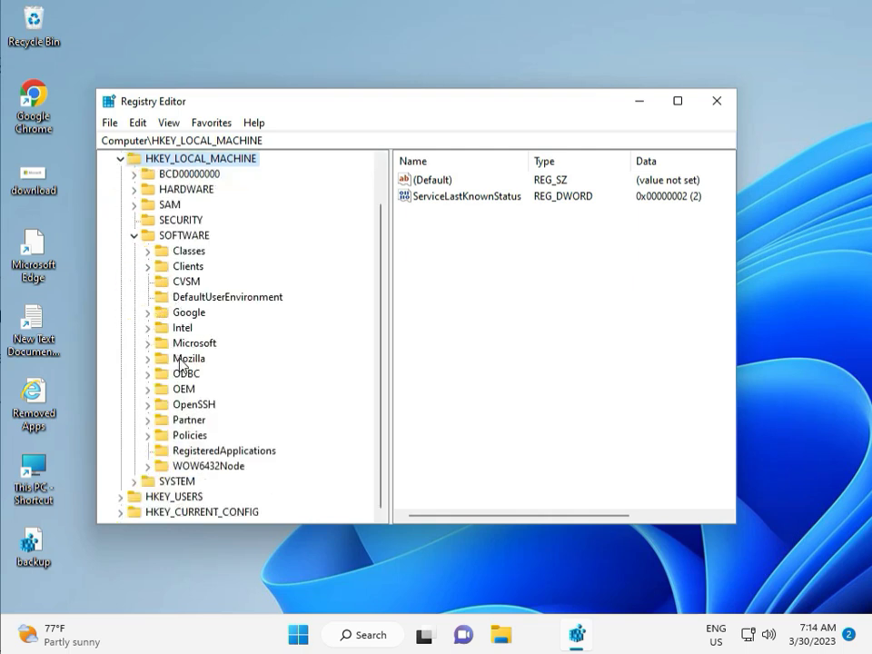
click(149, 435)
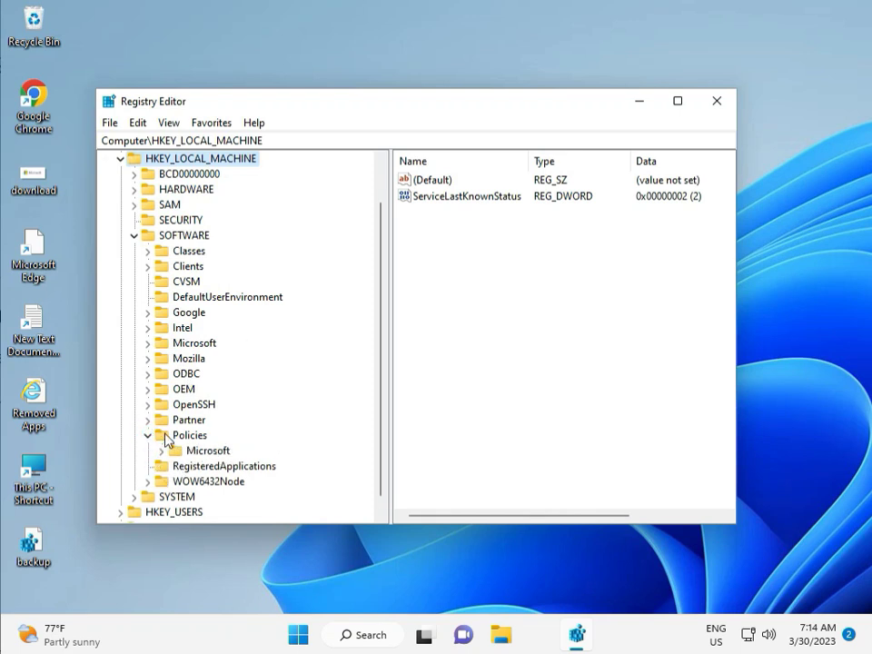
click(162, 450)
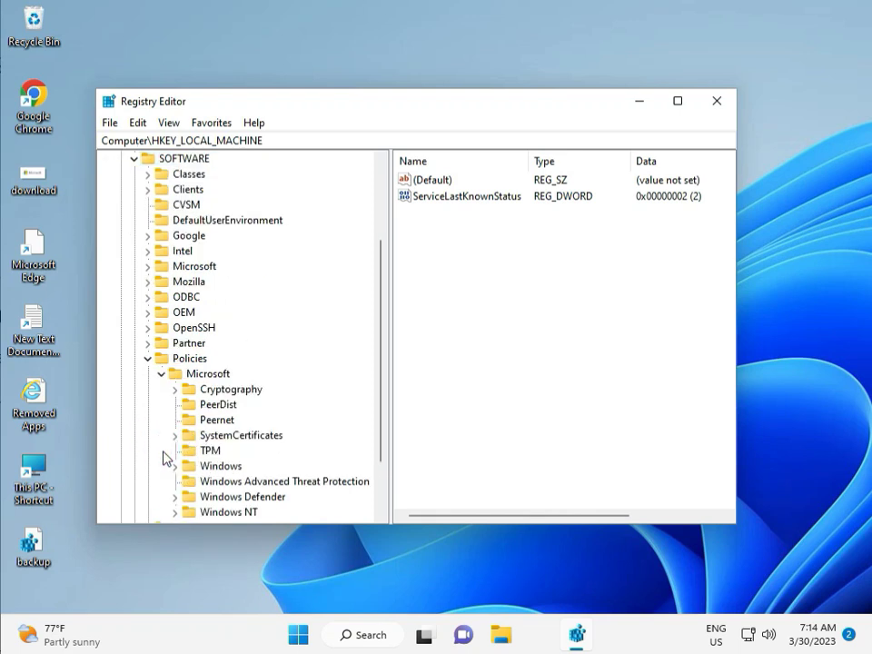
scroll(201, 450, down, 2)
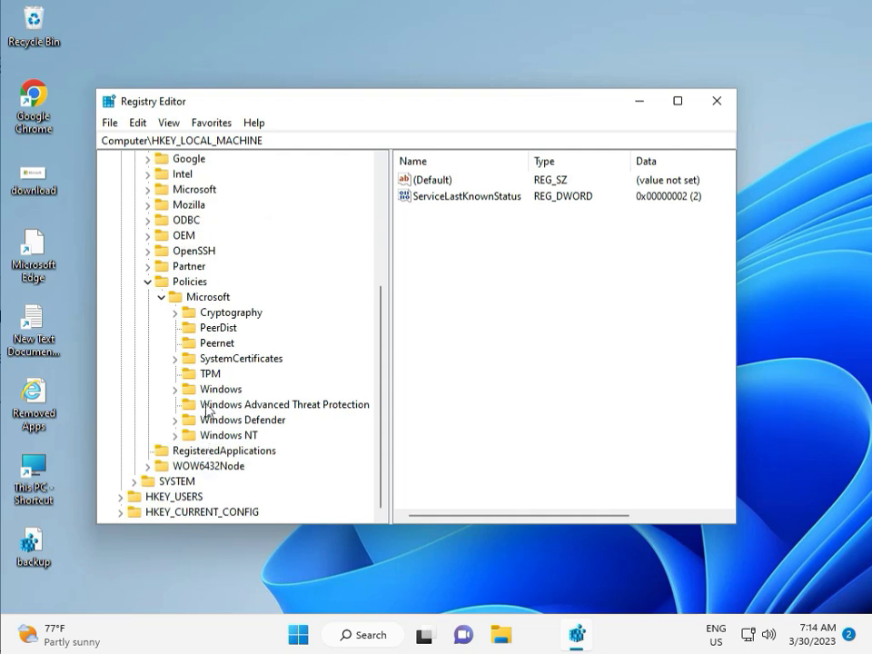
click(176, 388)
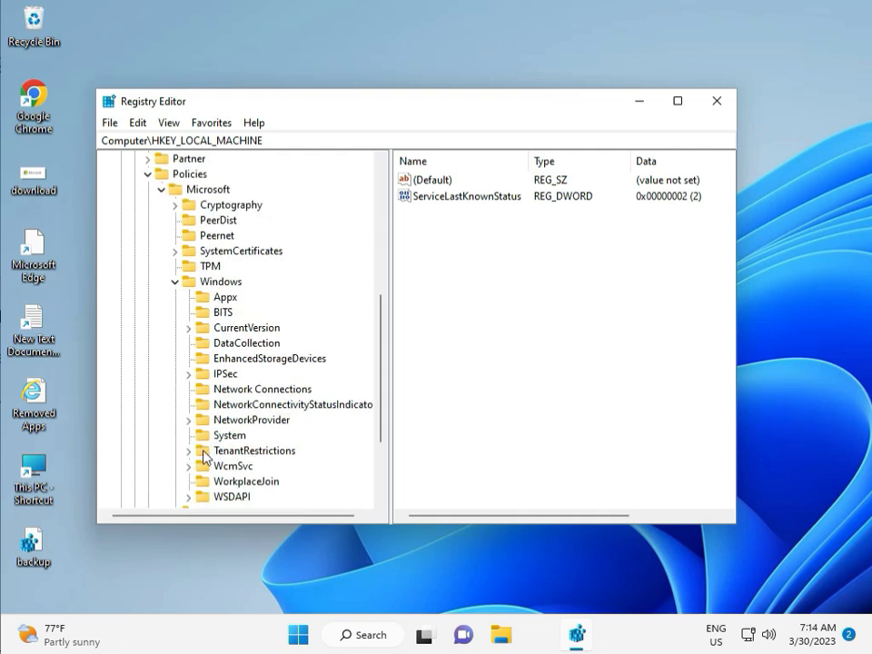
scroll(205, 488, down, 1)
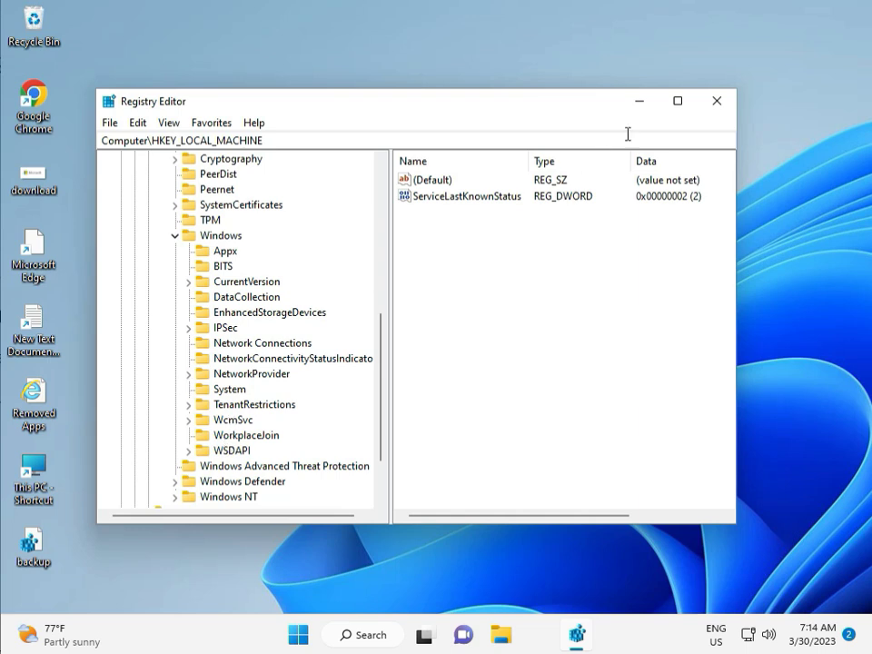
Close Registry Editor and launch Command Prompt as administrator from a 'cmd' Start search.
click(717, 101)
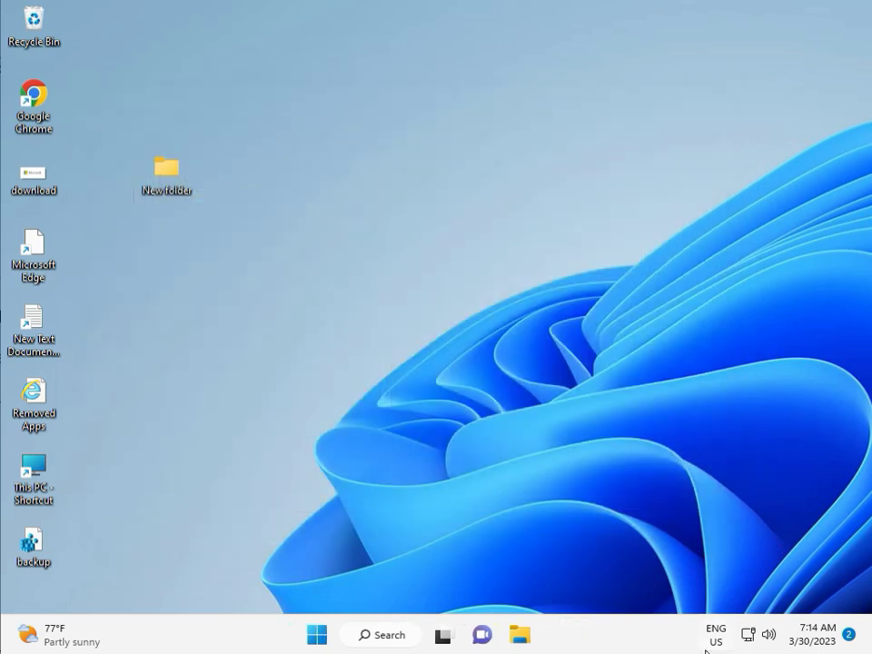
click(270, 409)
key(super)
text(cmd)
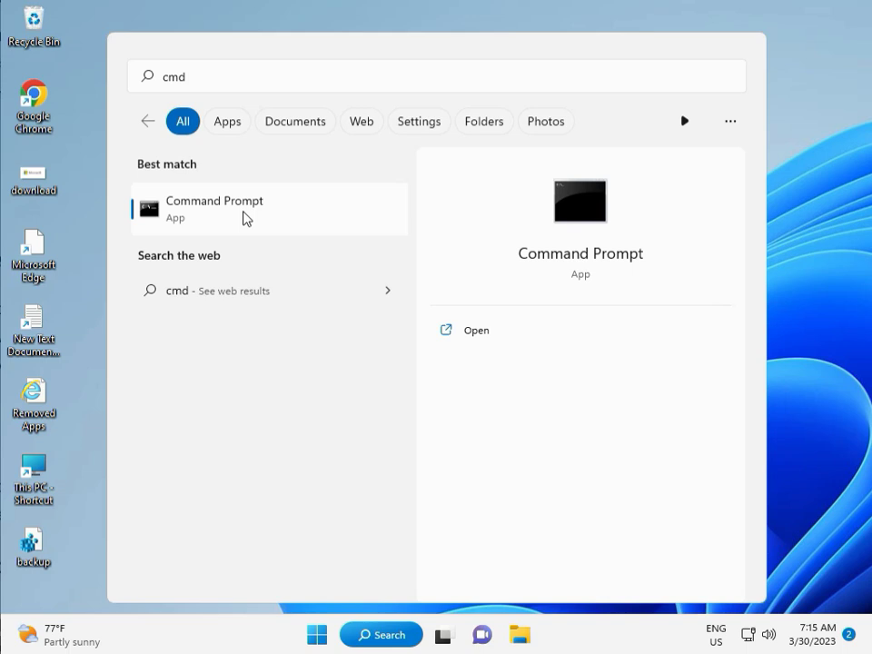
click(466, 361)
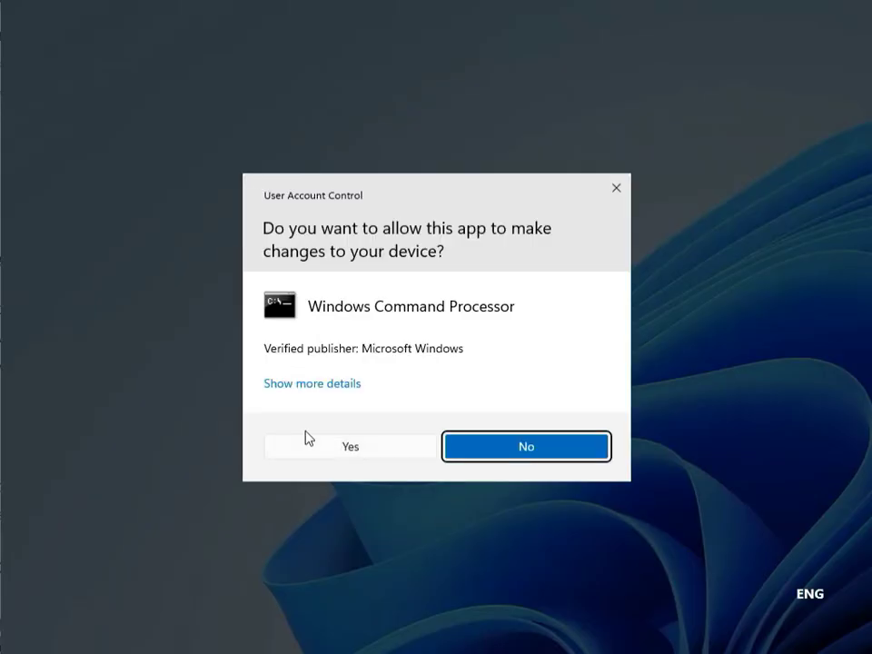
click(318, 443)
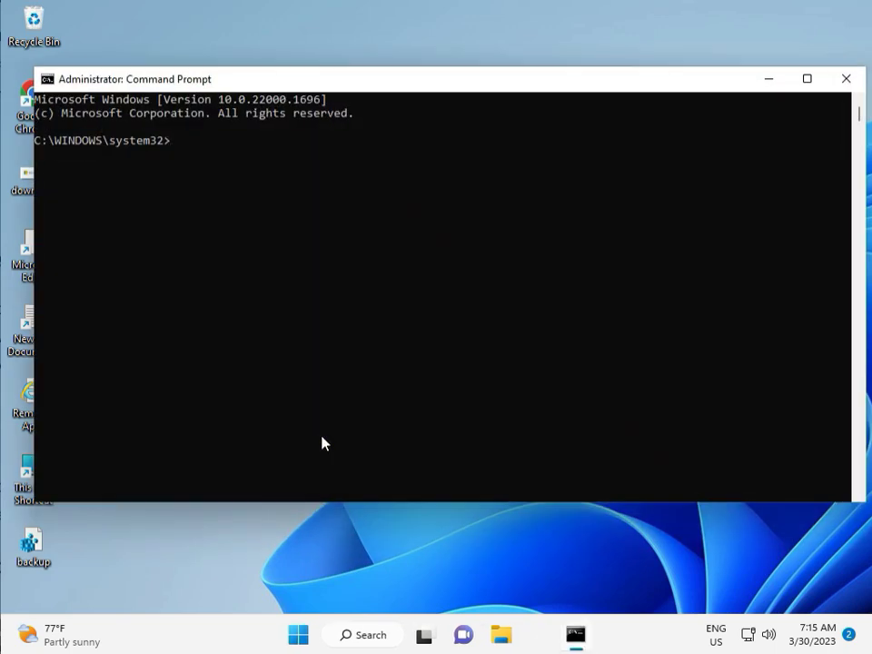
Run chkdsk /f /r and answer y to schedule it for the next restart.
text(ch)
text(kd)
text(sk)
text( /)
text(f)
text( /)
text(r)
key(Return)
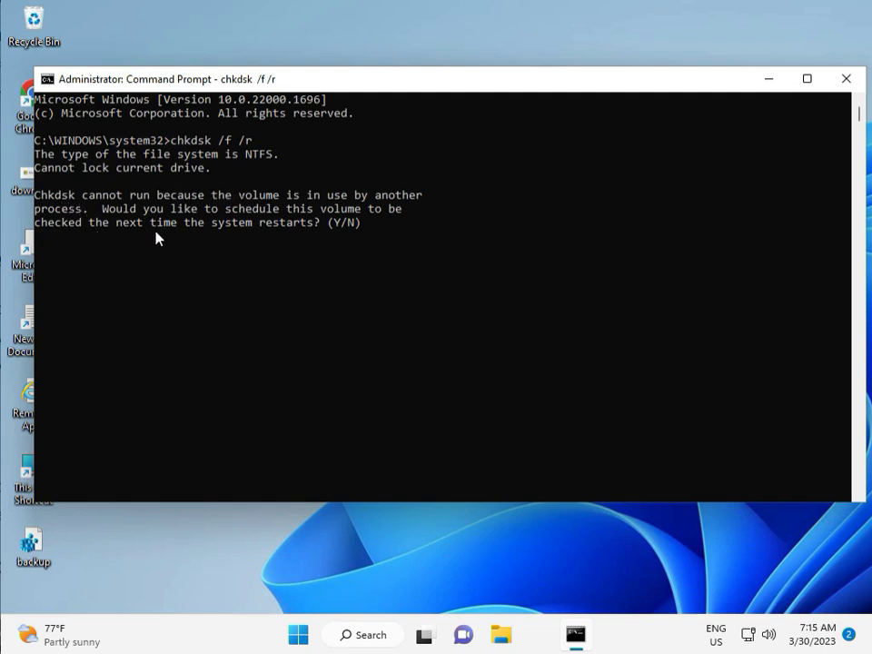
text(y)
key(Return)
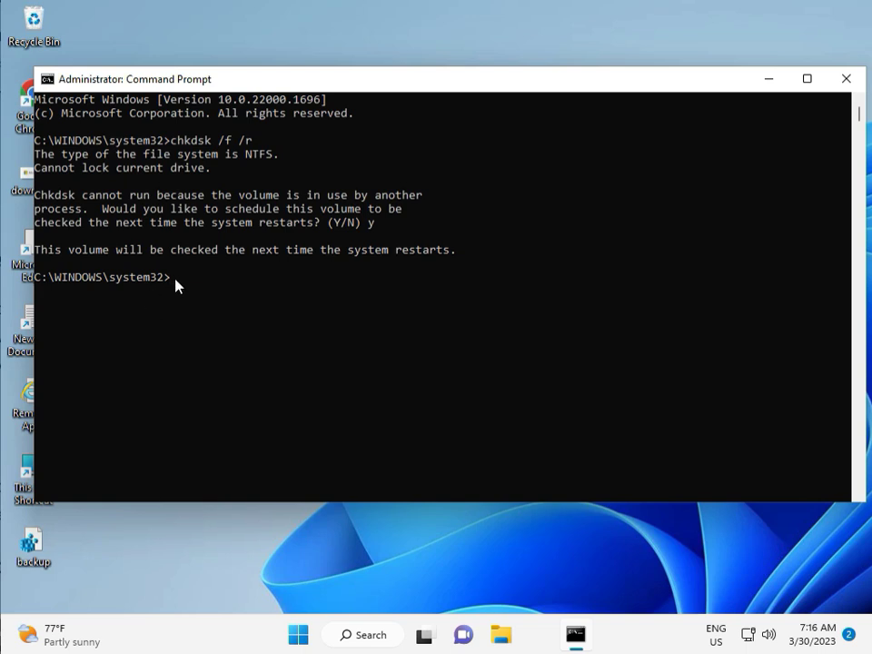
Close the old console and relaunch Command Prompt as administrator with Ctrl+Shift+Enter from Start search.
click(847, 80)
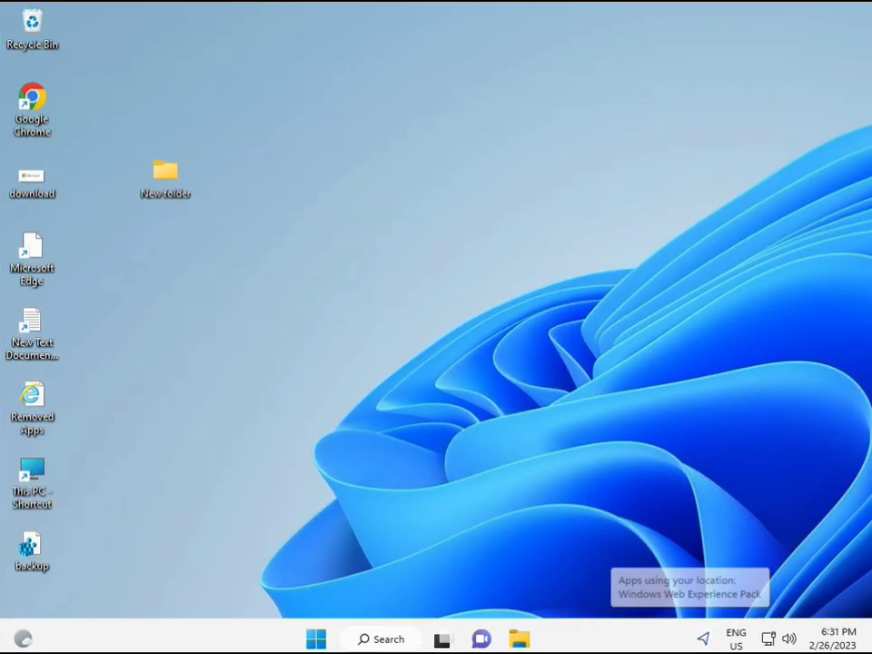
click(316, 639)
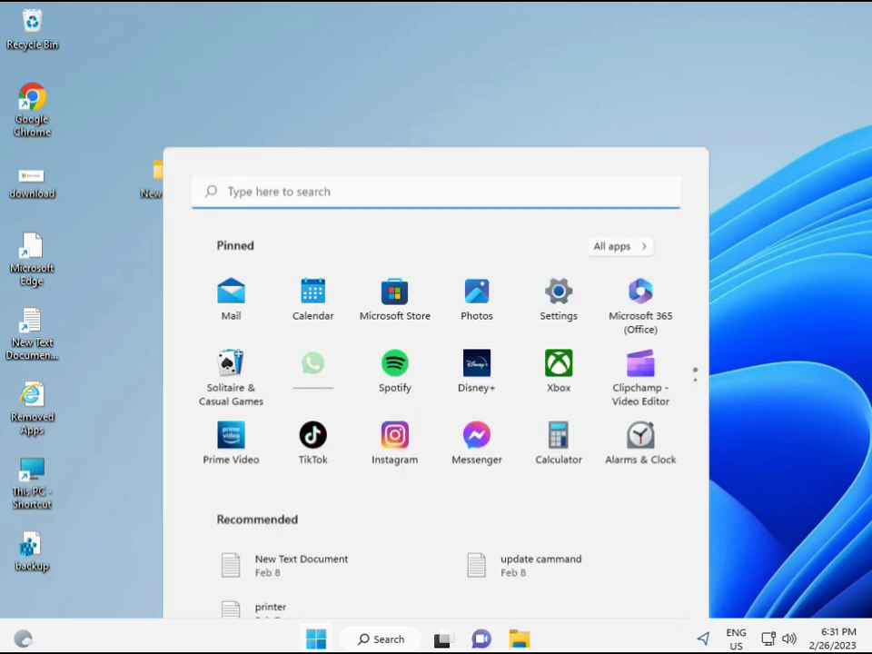
click(354, 643)
text(cmd)
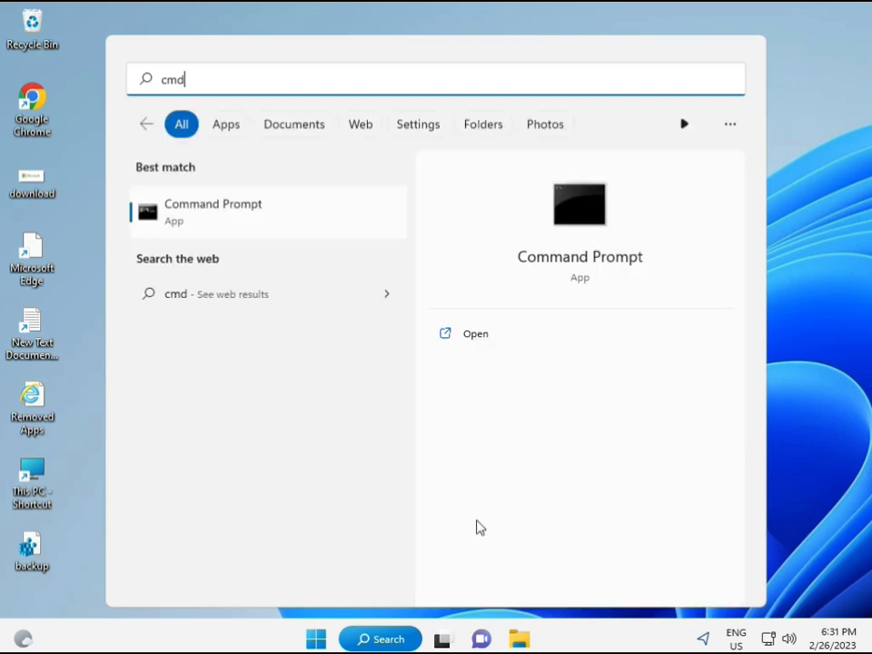
click(192, 212)
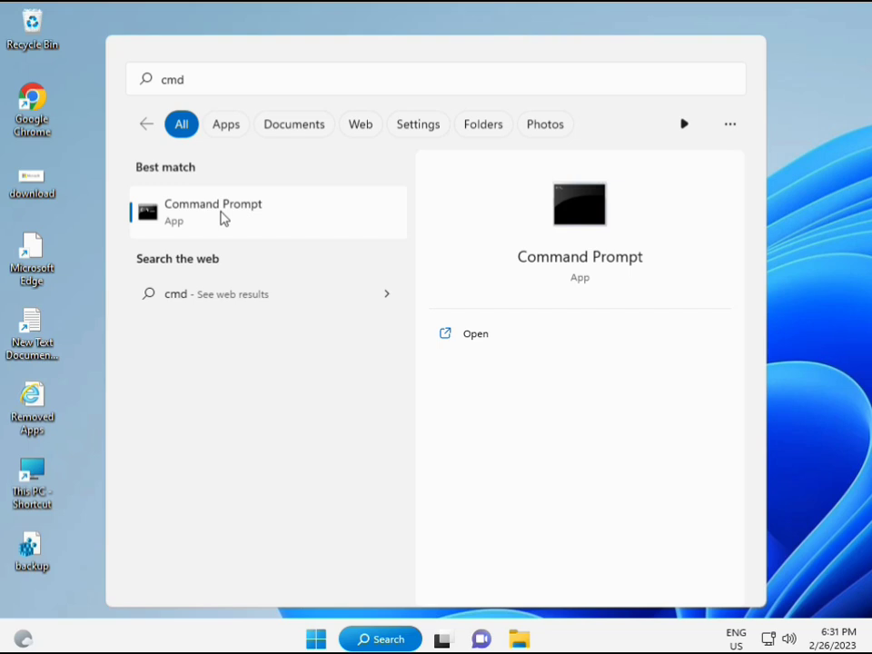
right_click(223, 218)
key(Escape)
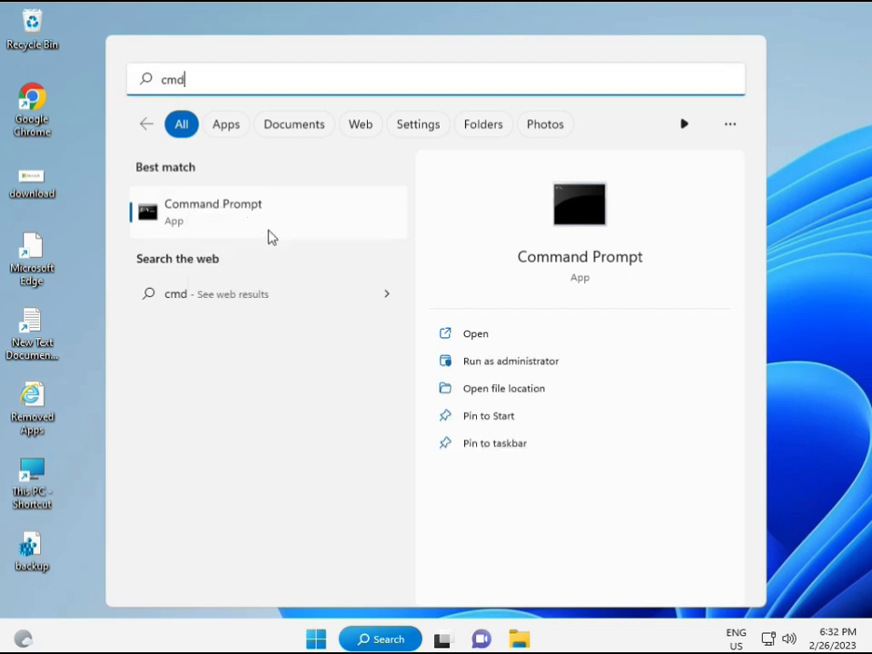
key(ctrl+shift+Return)
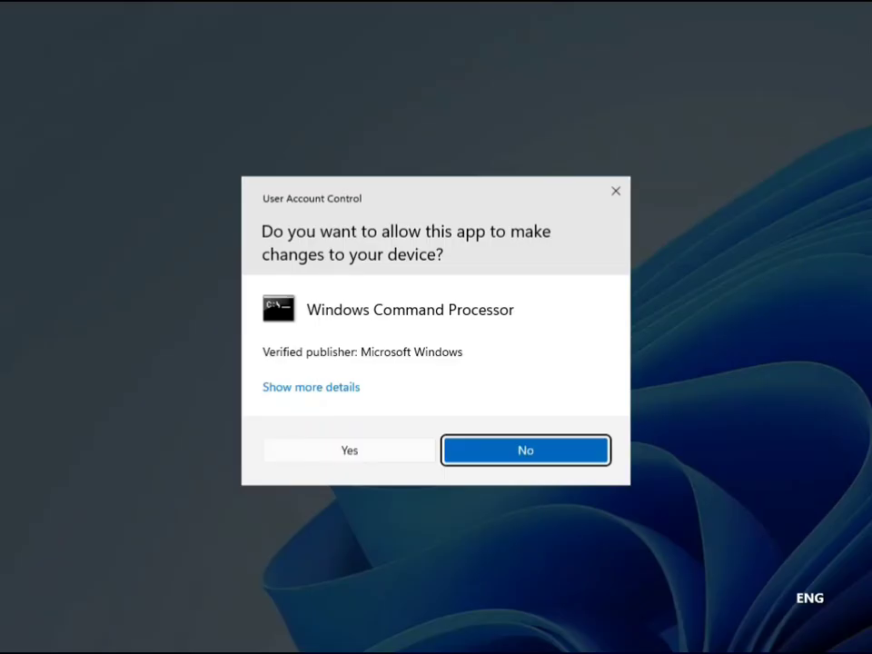
click(356, 449)
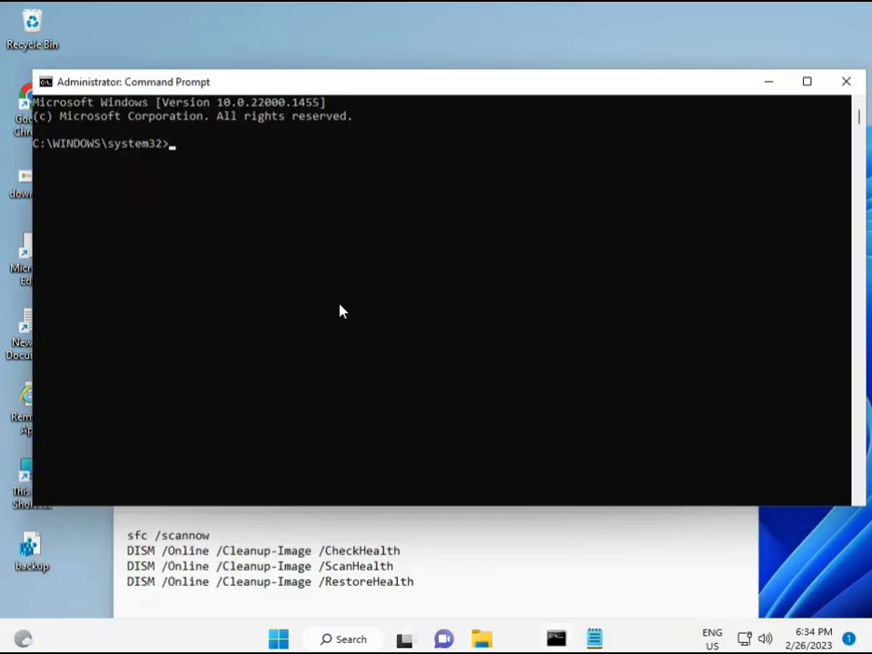
Run sfc /scannow in the administrator Command Prompt.
click(175, 145)
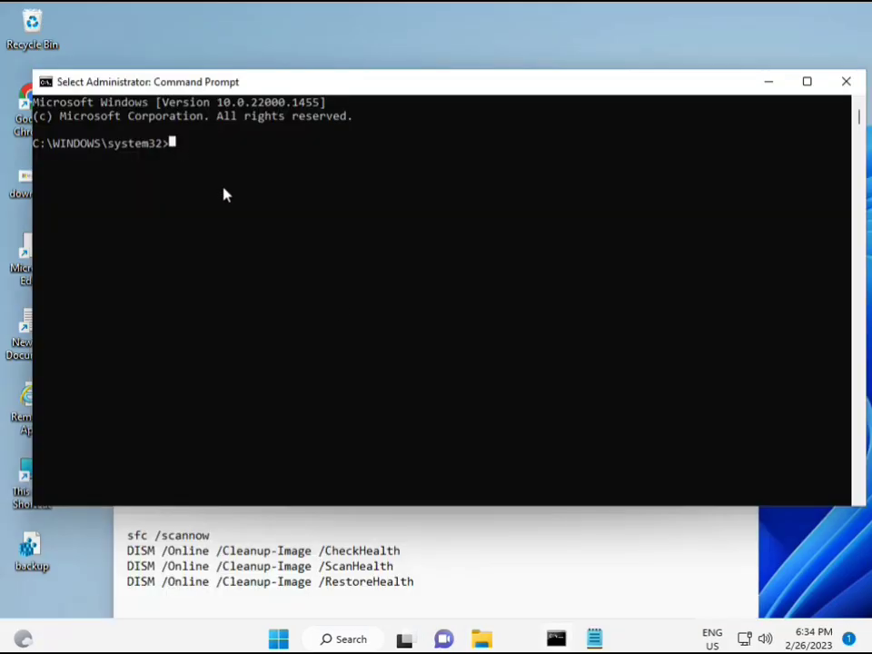
text(sca)
key(BackSpace)
key(BackSpace)
key(BackSpace)
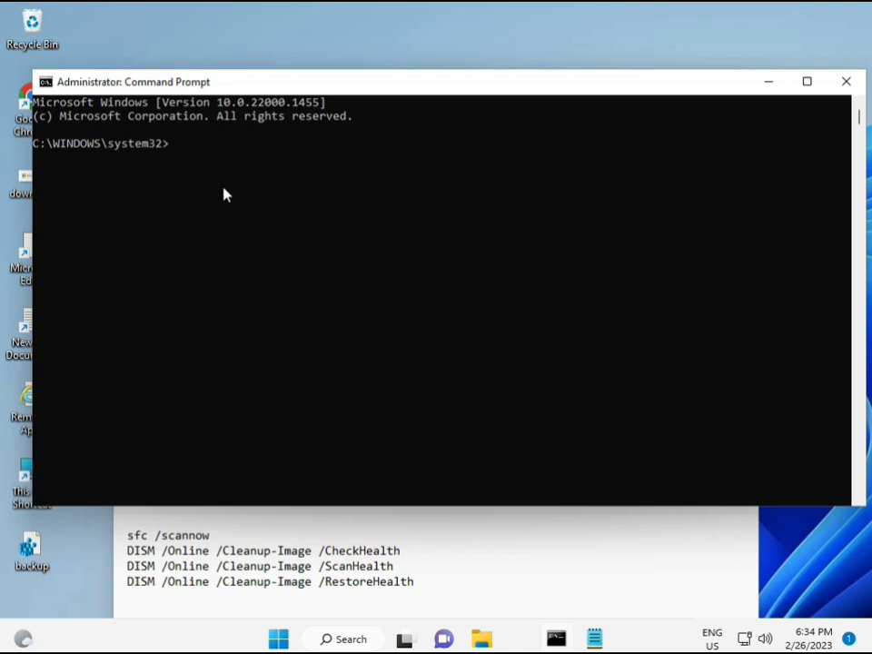
text(sfc )
text(/scanno)
text(w)
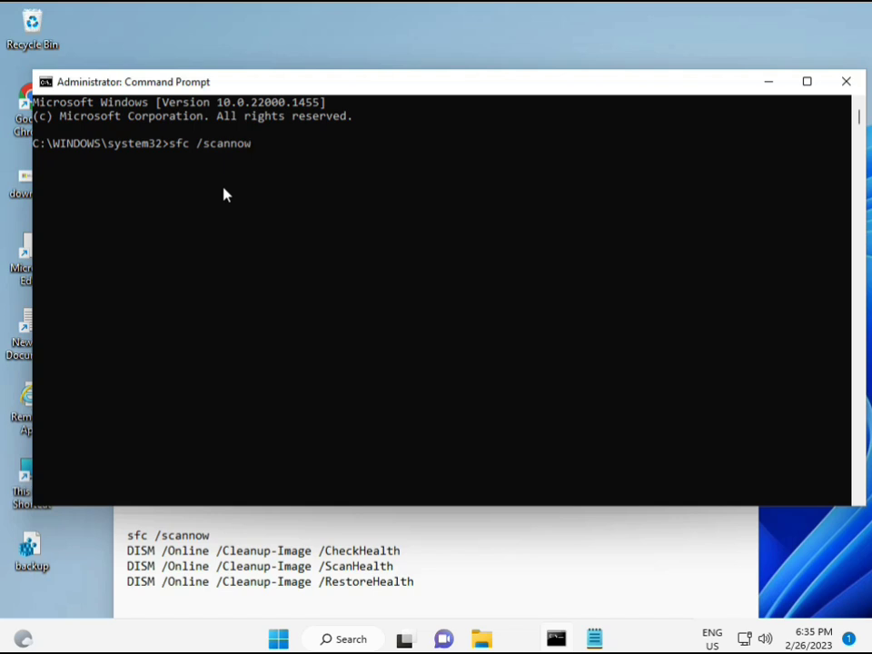
key(Return)
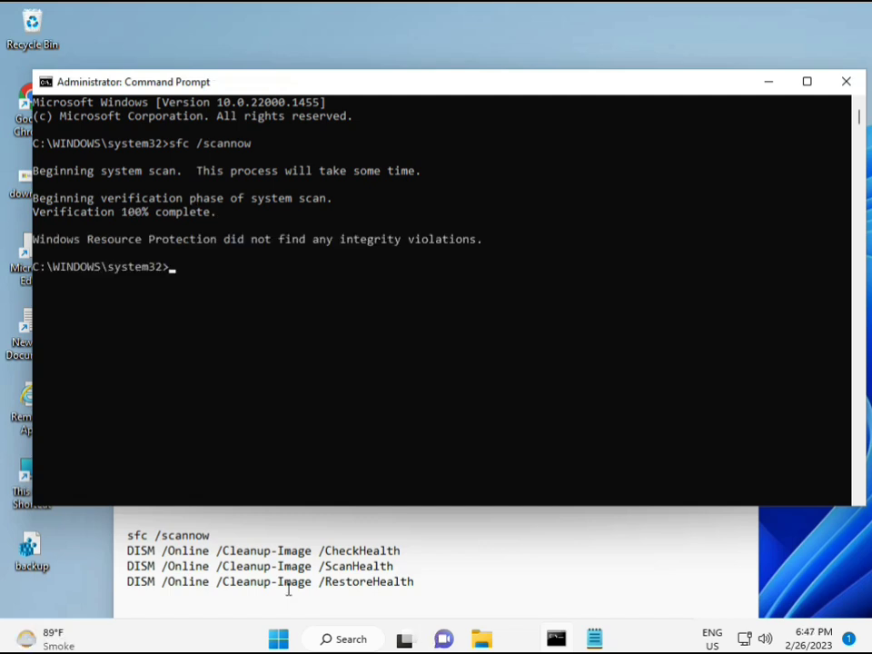
Copy the DISM CheckHealth command line from the Notepad notes.
click(133, 549)
drag(128, 550, 409, 551)
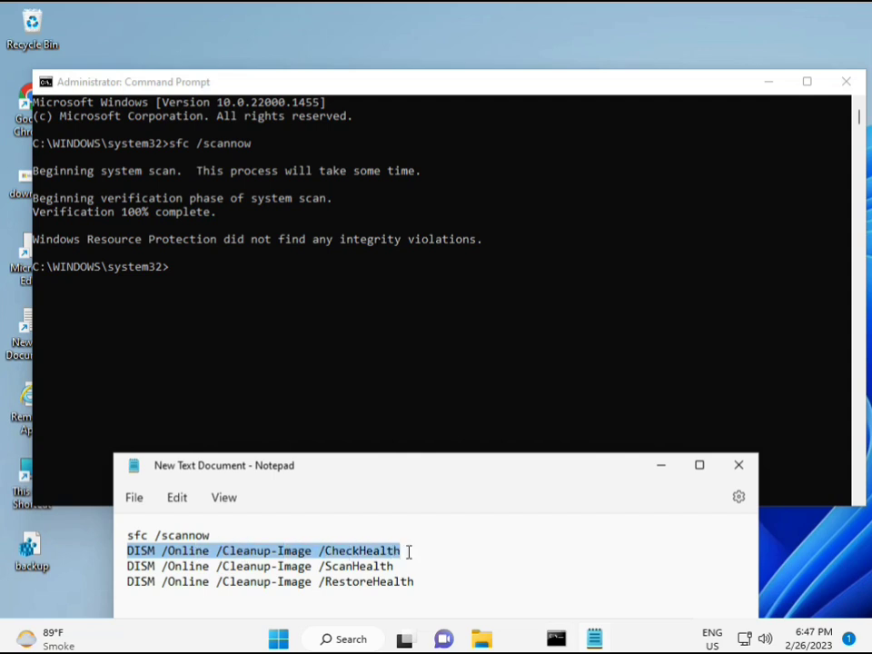
right_click(232, 553)
click(273, 289)
Paste the CheckHealth command into the admin console and run it.
click(177, 275)
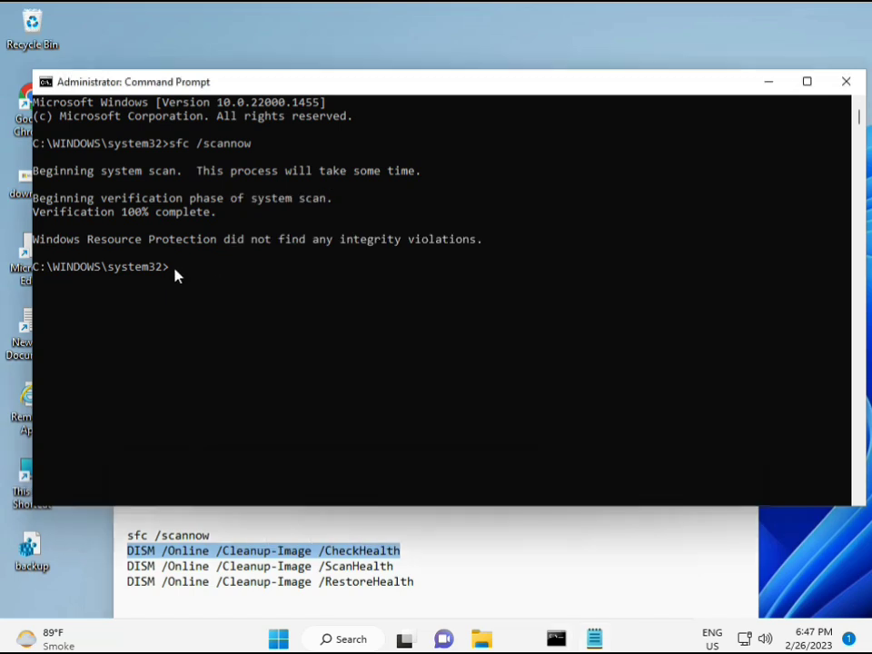
right_click(71, 83)
mouse_move(130, 212)
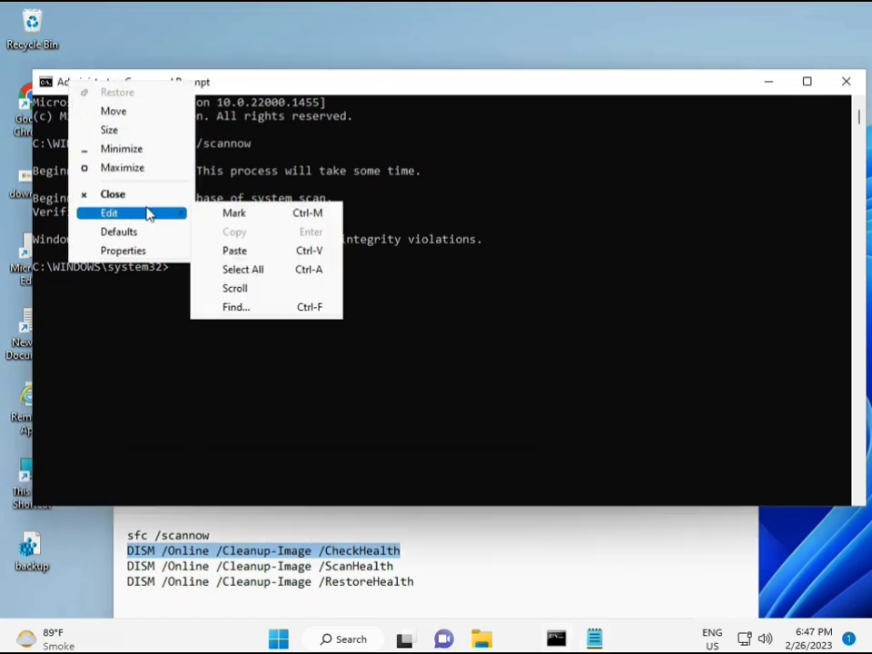
click(232, 251)
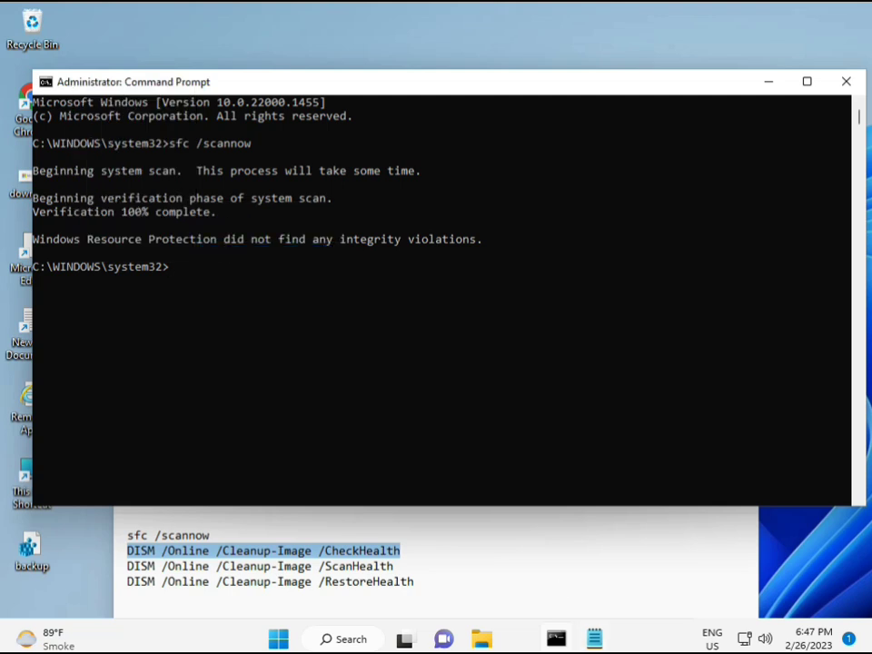
click(171, 273)
key(Return)
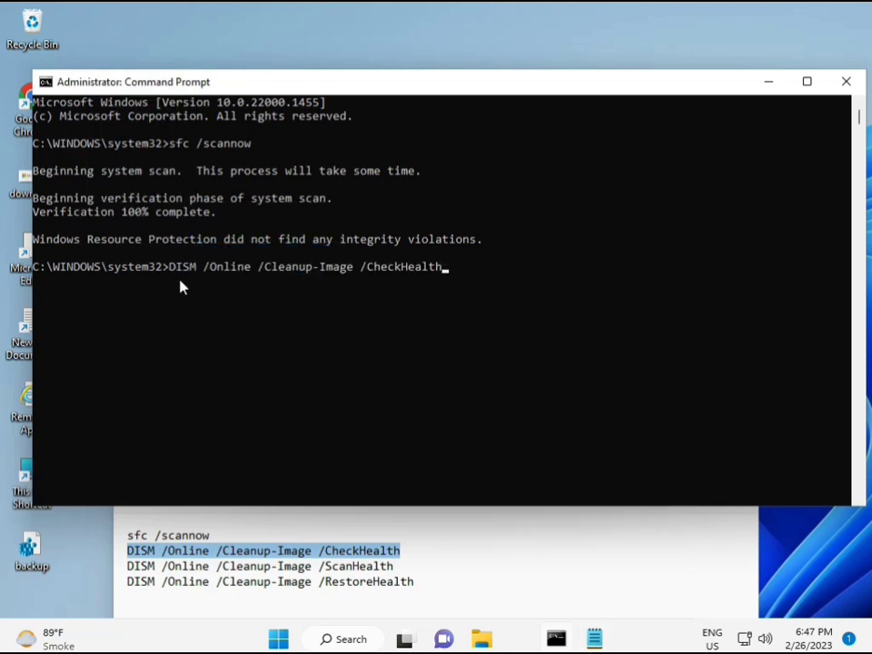
key(Return)
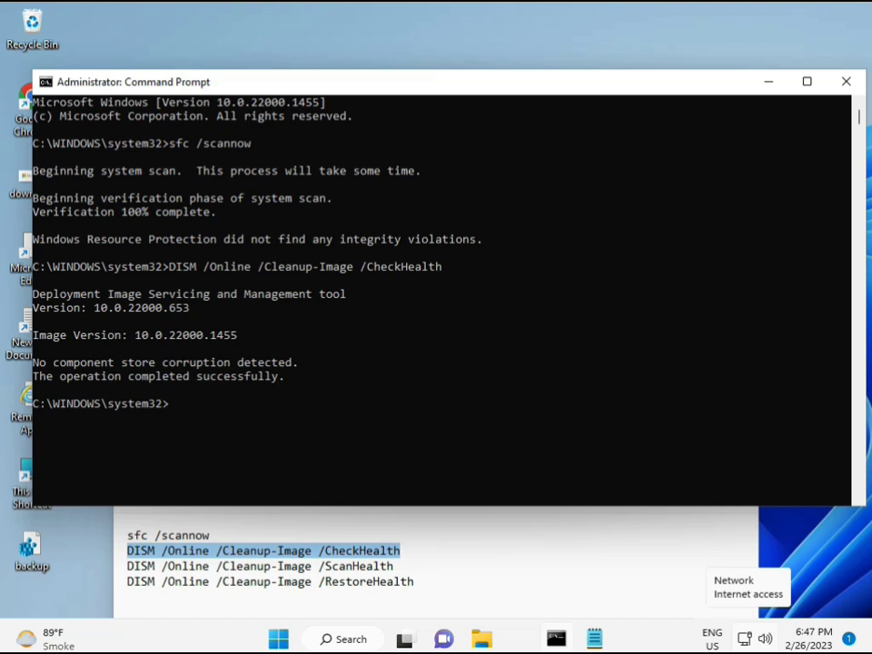
Paste the DISM ScanHealth line from Notepad into the admin console and run the scan.
click(129, 568)
shift+click(413, 568)
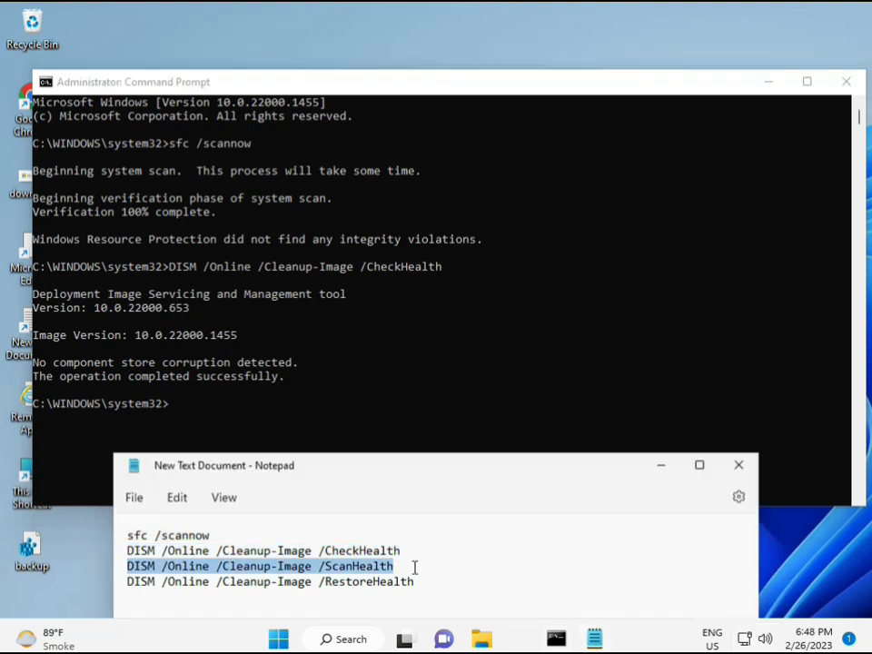
right_click(384, 571)
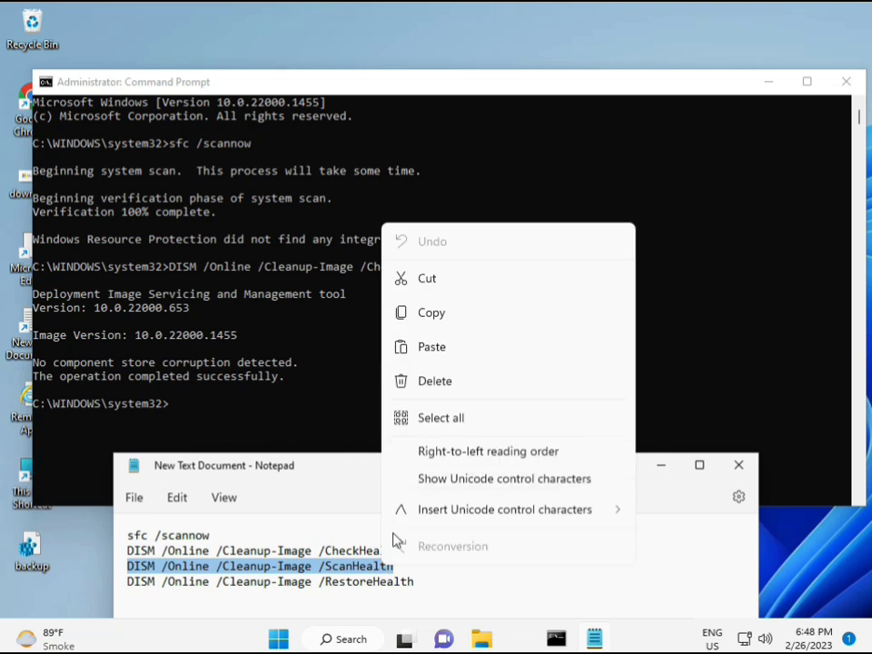
click(424, 324)
click(191, 412)
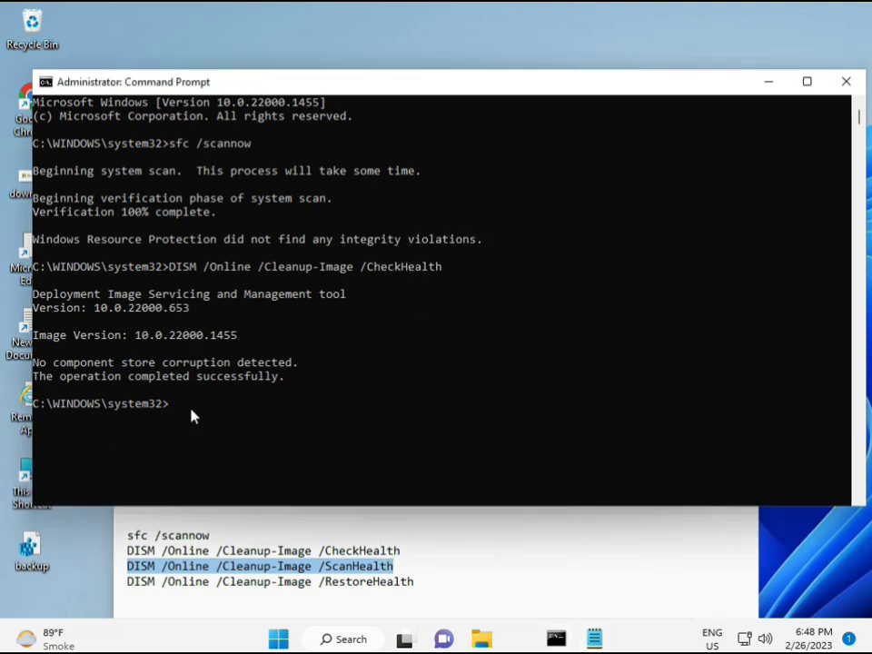
click(175, 407)
right_click(175, 412)
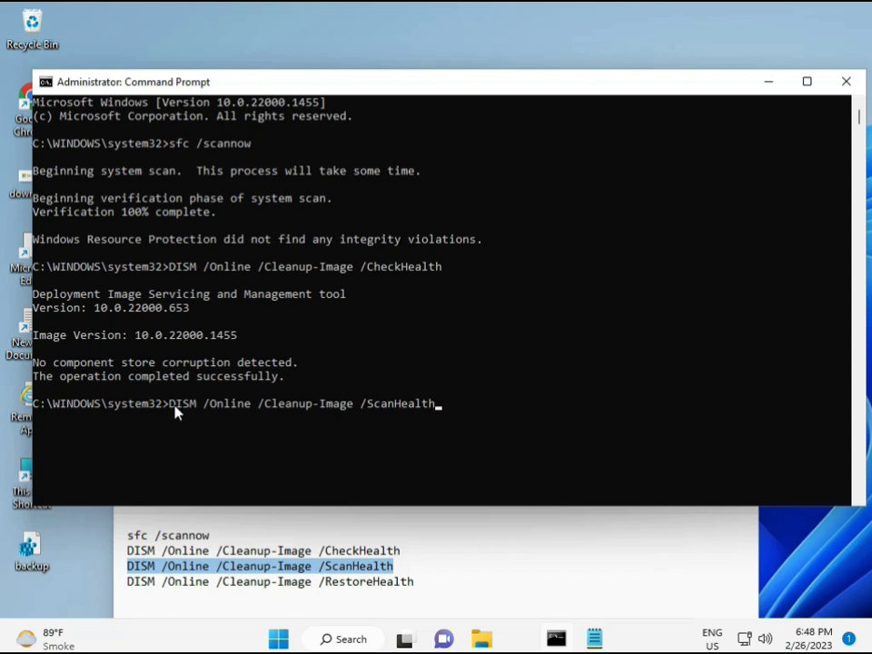
key(Return)
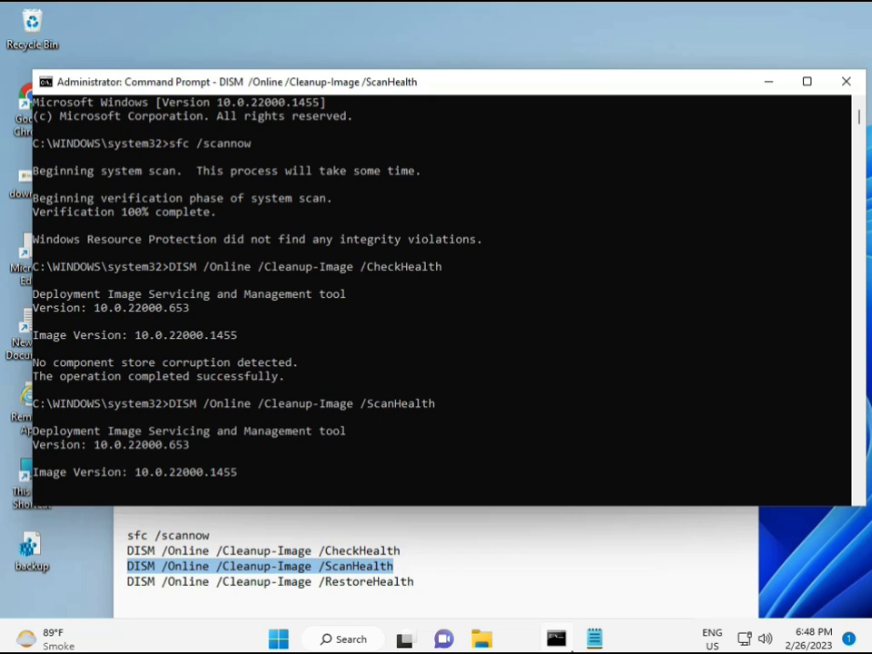
scroll(380, 416, down, 7)
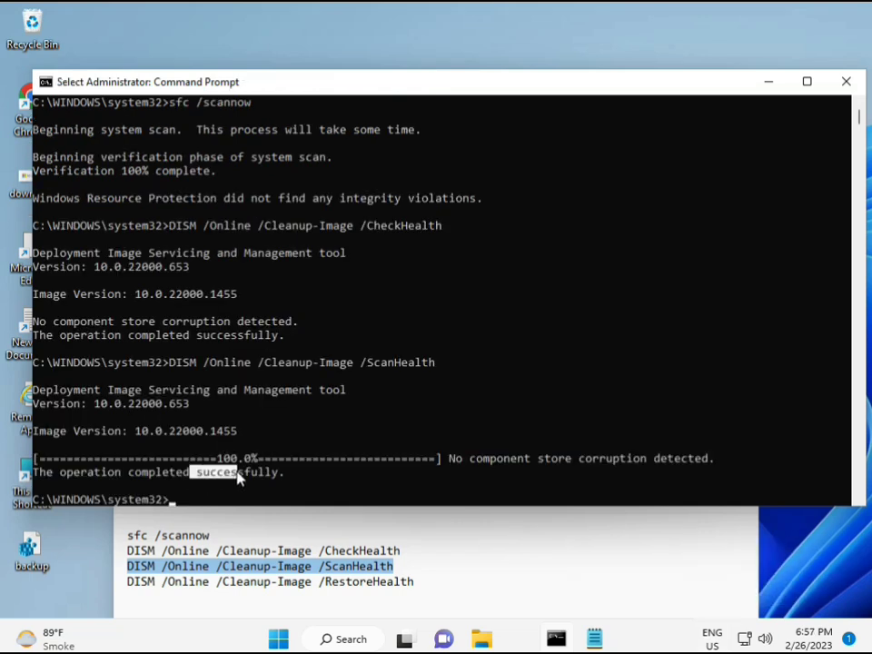
Copy the DISM RestoreHealth command line from the Notepad command list.
drag(194, 472, 285, 473)
click(206, 583)
triple_click(207, 584)
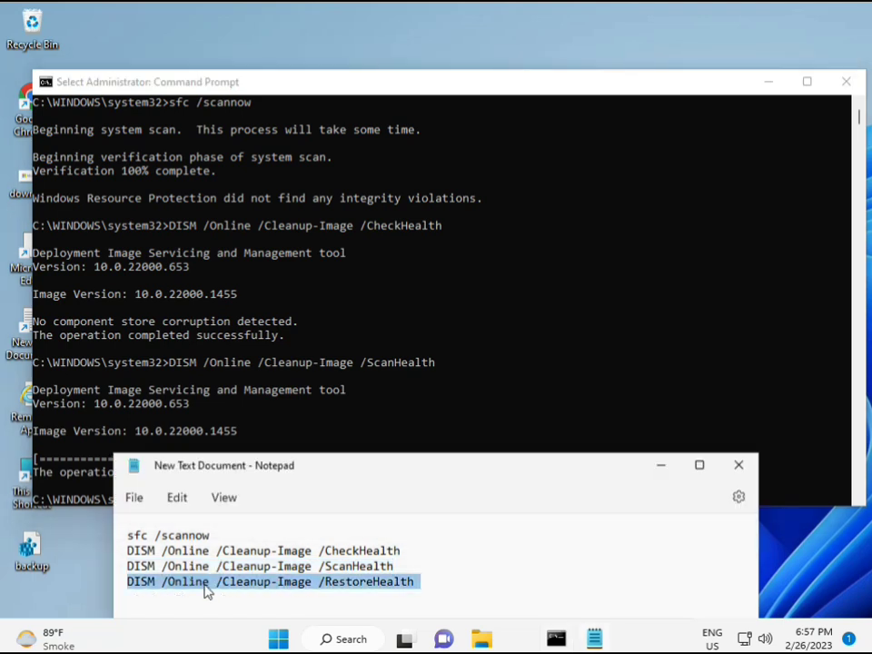
right_click(206, 587)
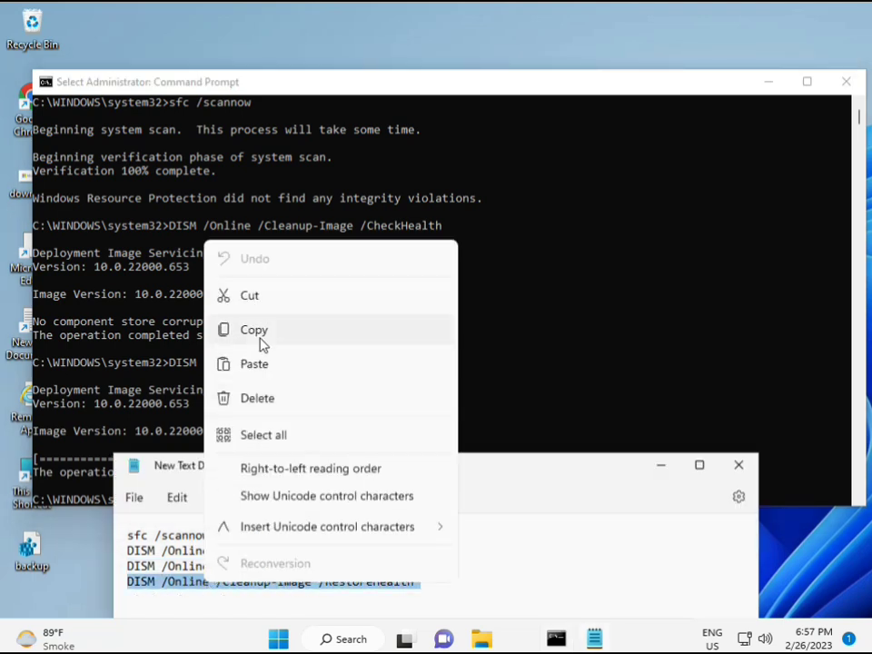
click(257, 335)
Paste the RestoreHealth command at the admin prompt and start the repair.
click(242, 446)
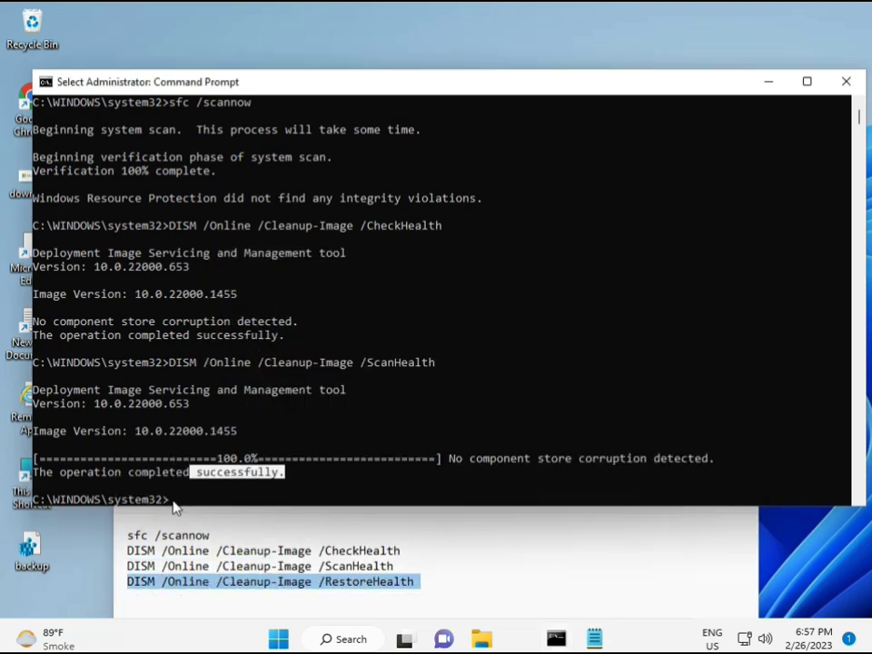
click(173, 505)
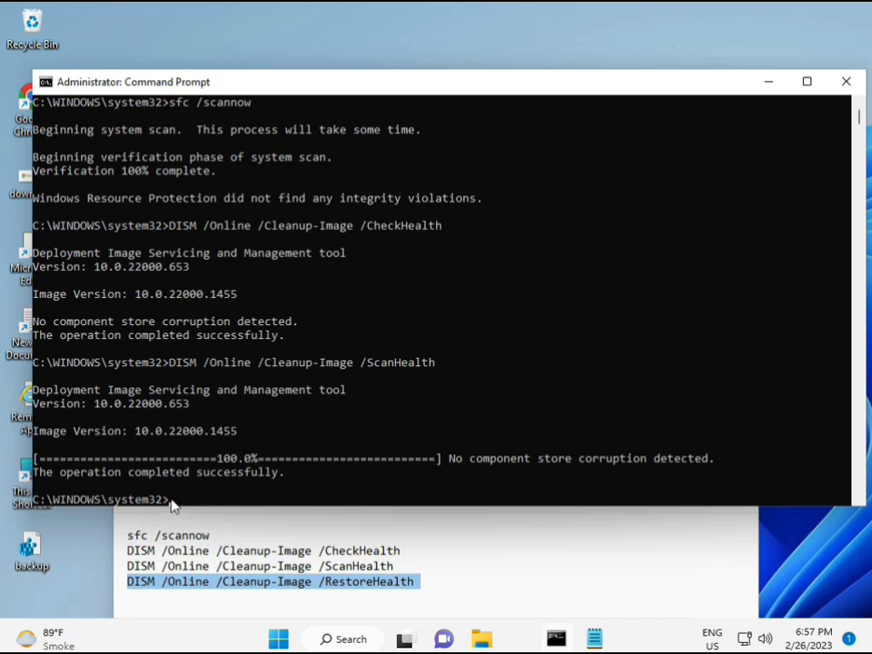
click(172, 505)
key(ctrl+v)
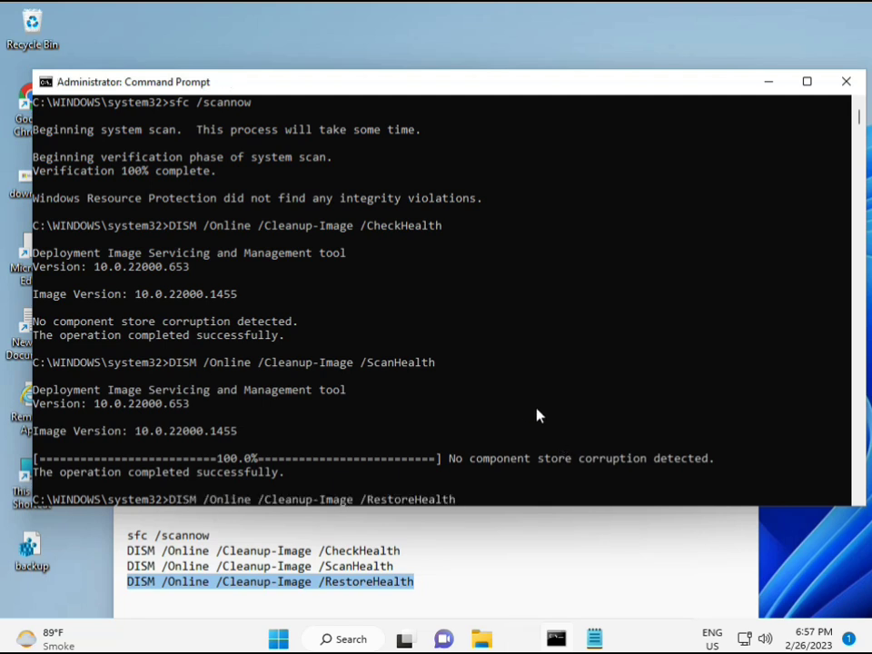
scroll(532, 414, down, 6)
scroll(523, 413, down, 3)
scroll(400, 404, up, 7)
scroll(288, 399, up, 2)
mouse_move(861, 117)
mouse_down()
mouse_move(861, 128)
mouse_move(861, 117)
mouse_up()
click(172, 255)
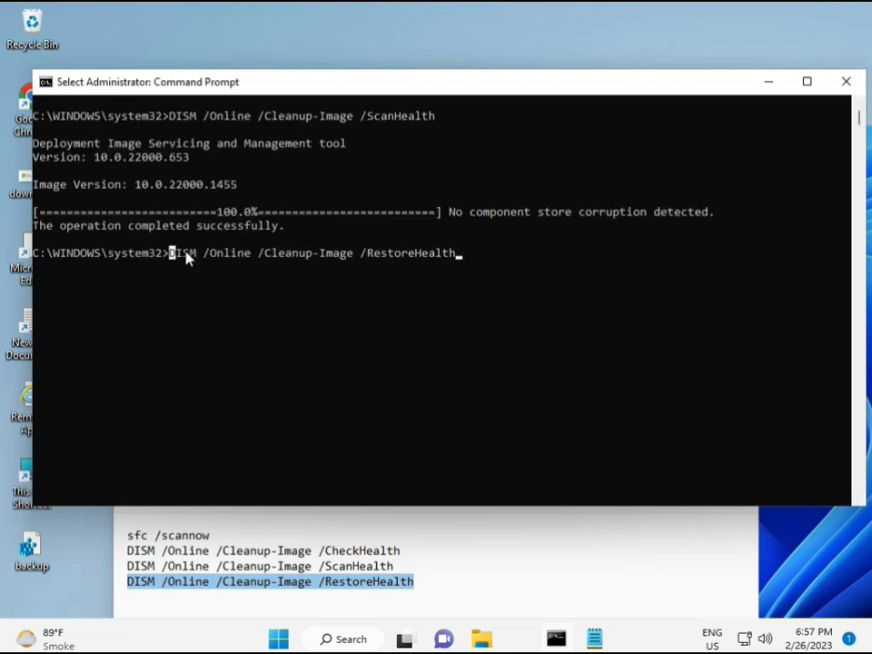
key(Escape)
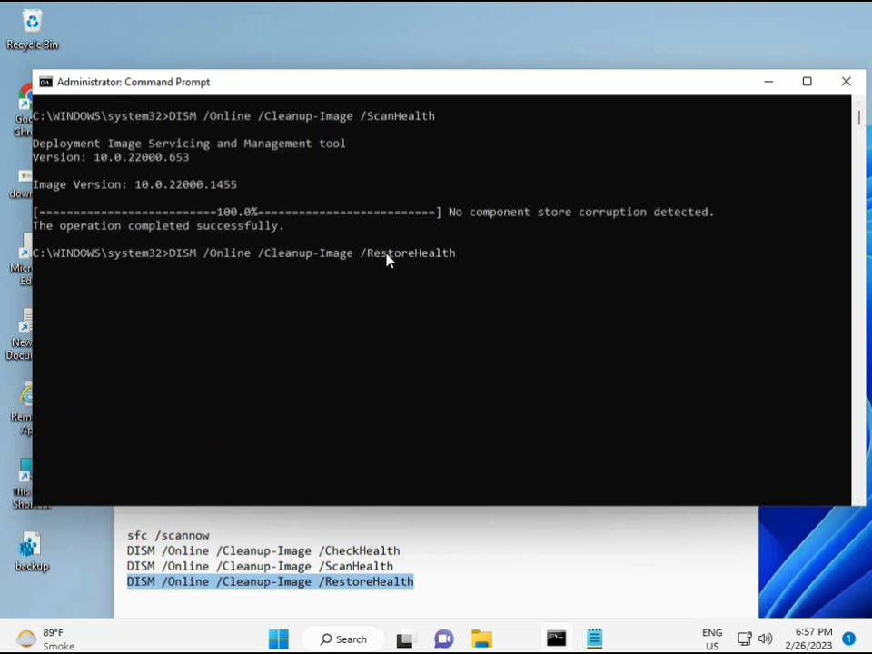
key(Return)
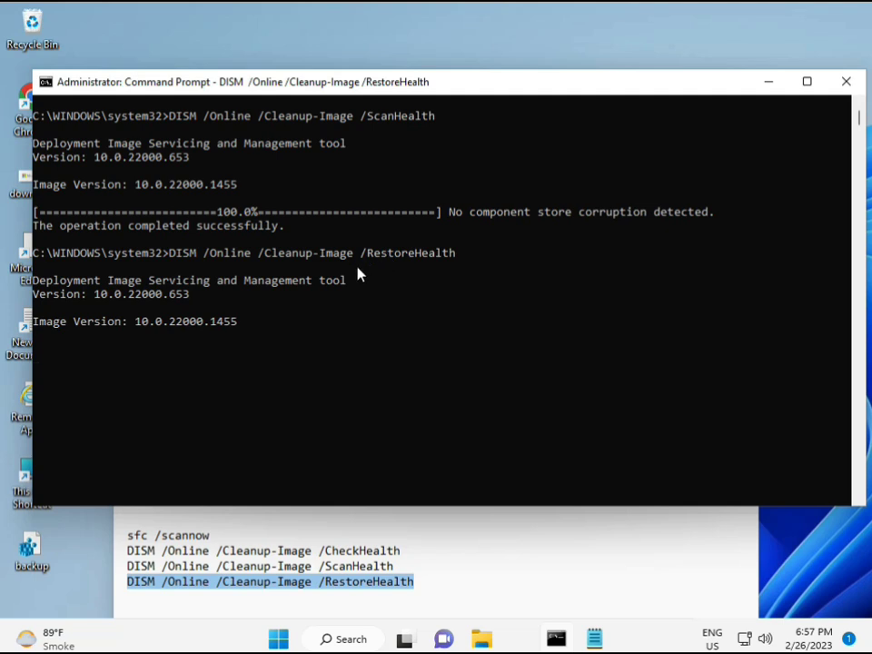